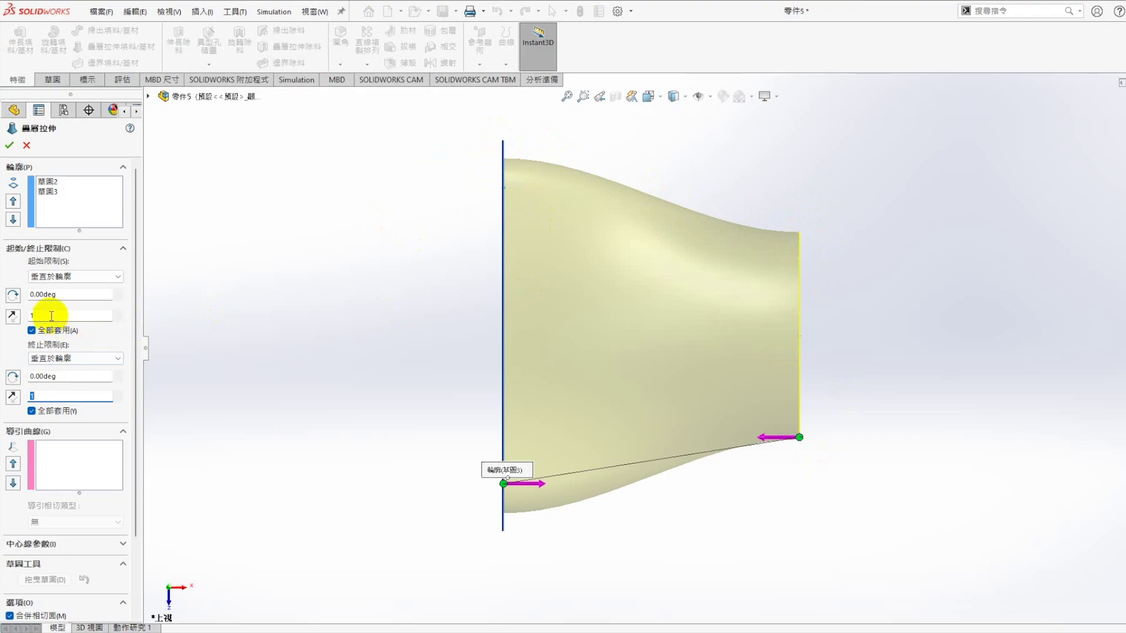
Edit the loft's start tangent length back to 1 and confirm the finished loft
click(44, 316)
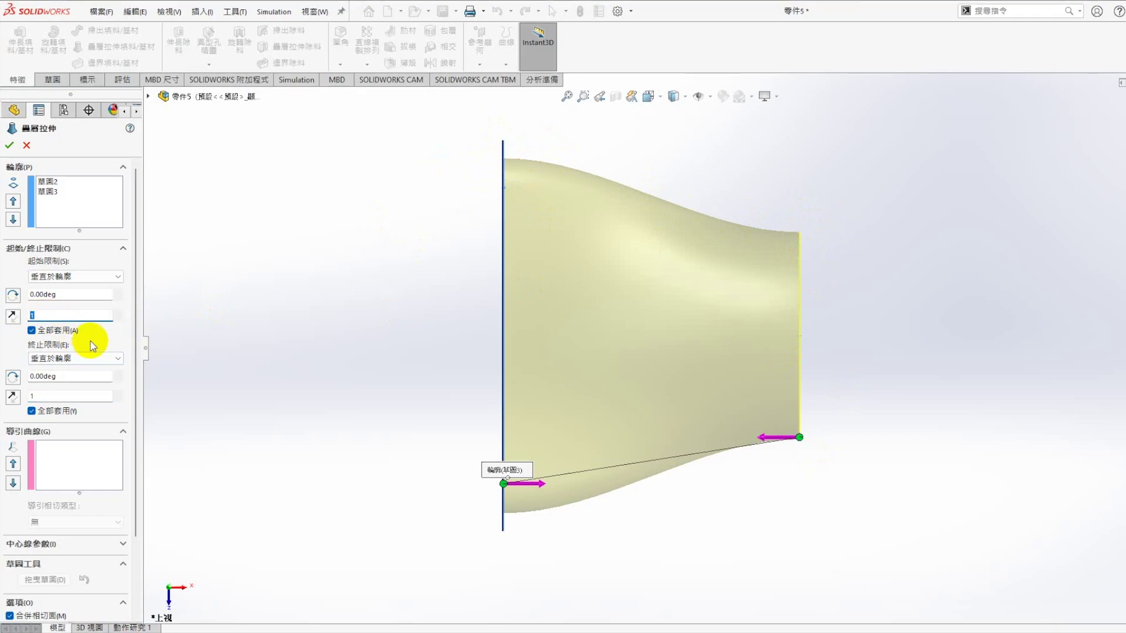
text(0.8)
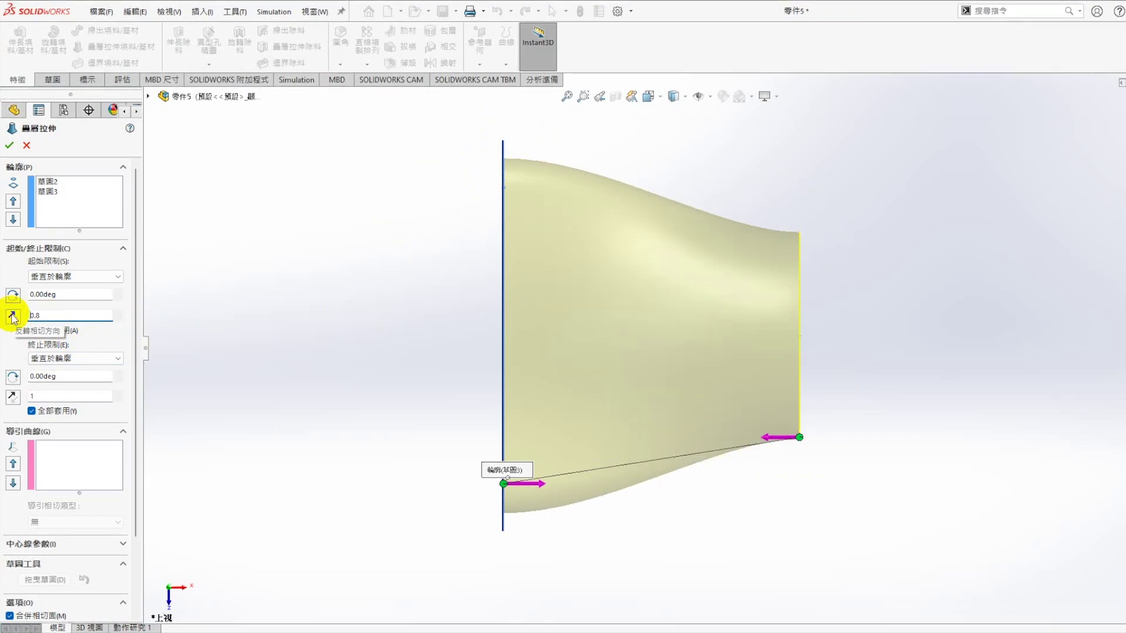
key(BackSpace)
key(BackSpace)
key(BackSpace)
text(1)
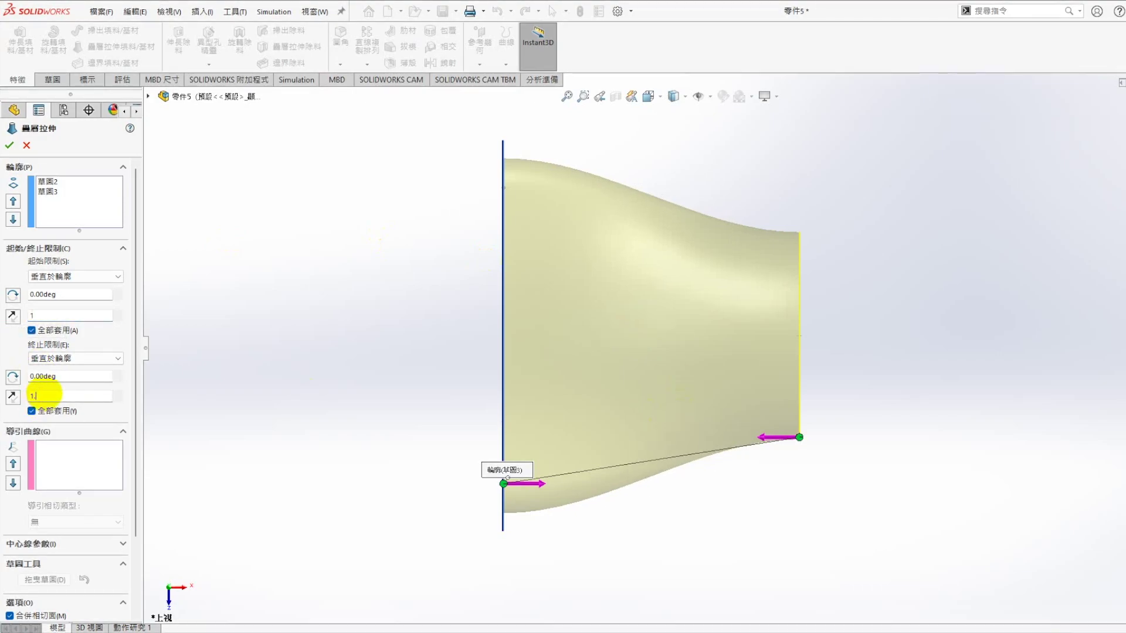
text(.7)
key(Return)
middle_drag(587, 410, 660, 453)
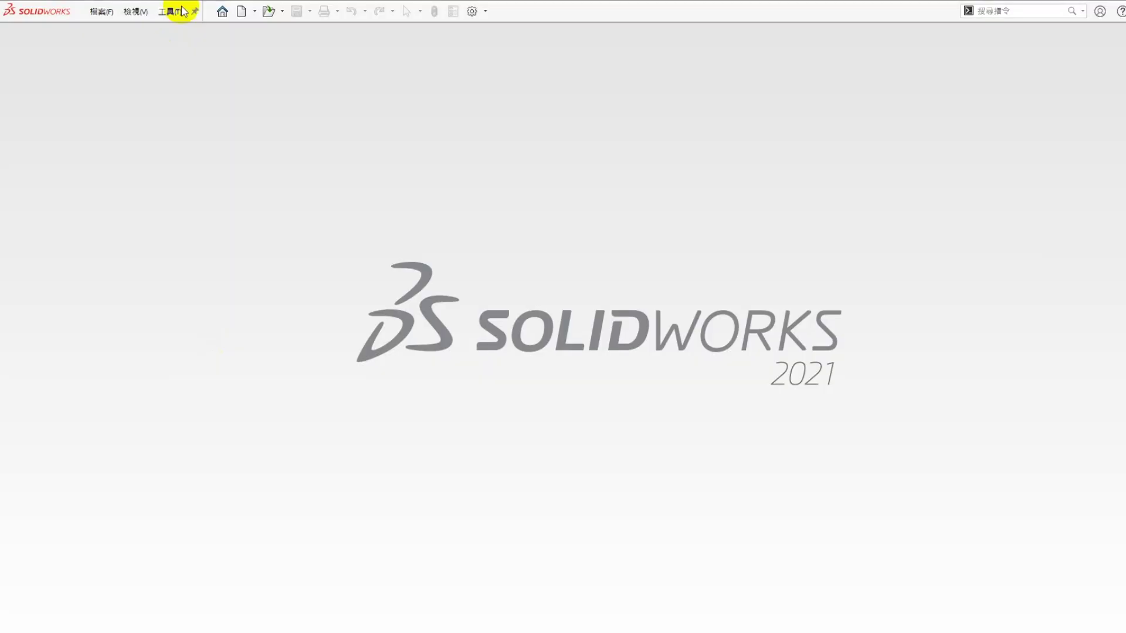
Create a new blank part document after viewing hair-dryer reference images
click(241, 11)
double_click(305, 280)
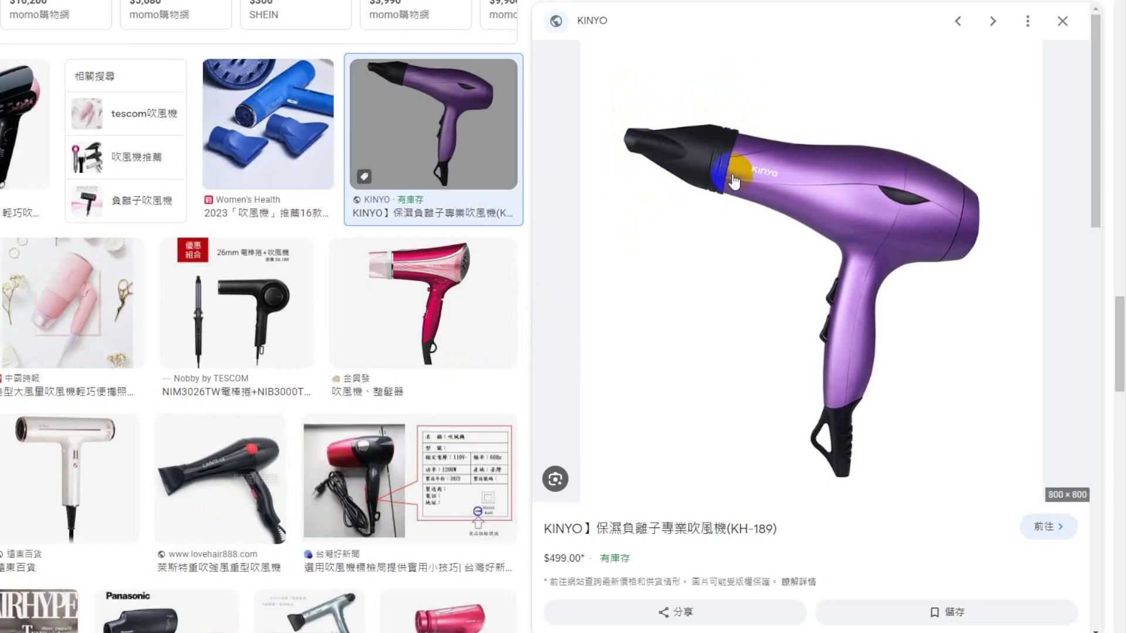
click(740, 139)
click(666, 143)
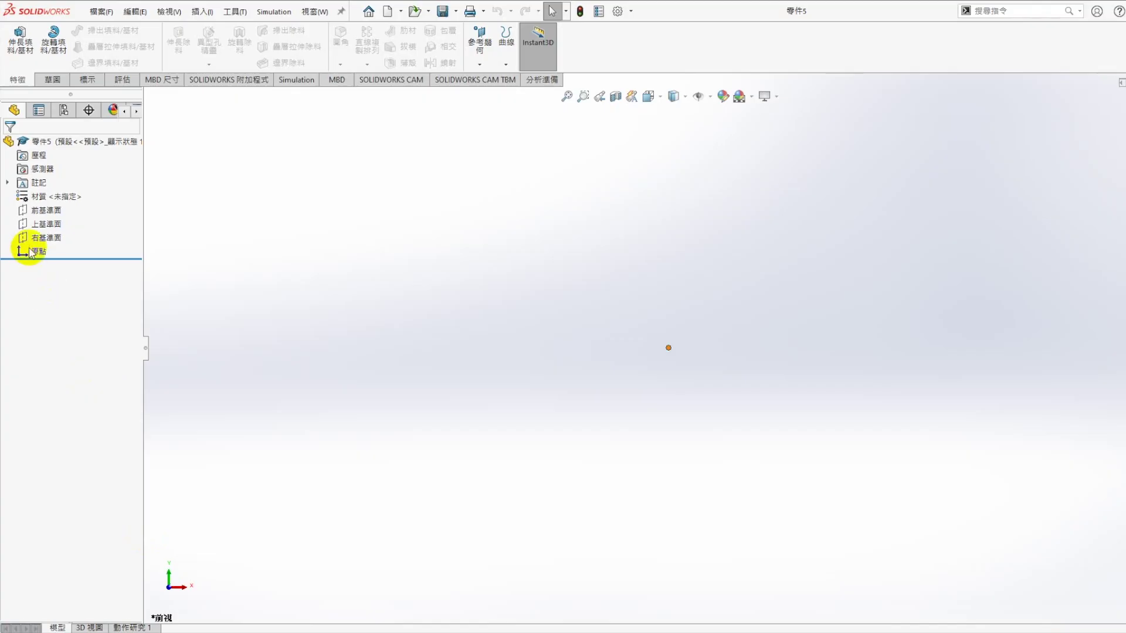
click(39, 237)
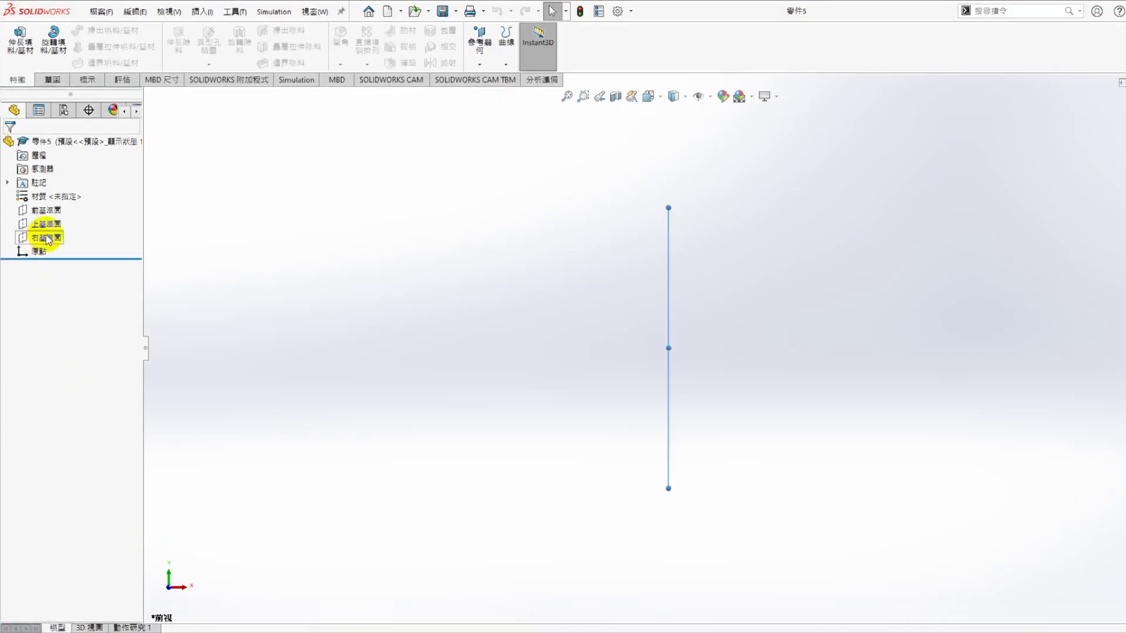
Add reference plane 平面1 offset 100 mm from the Right Plane
click(481, 52)
click(491, 80)
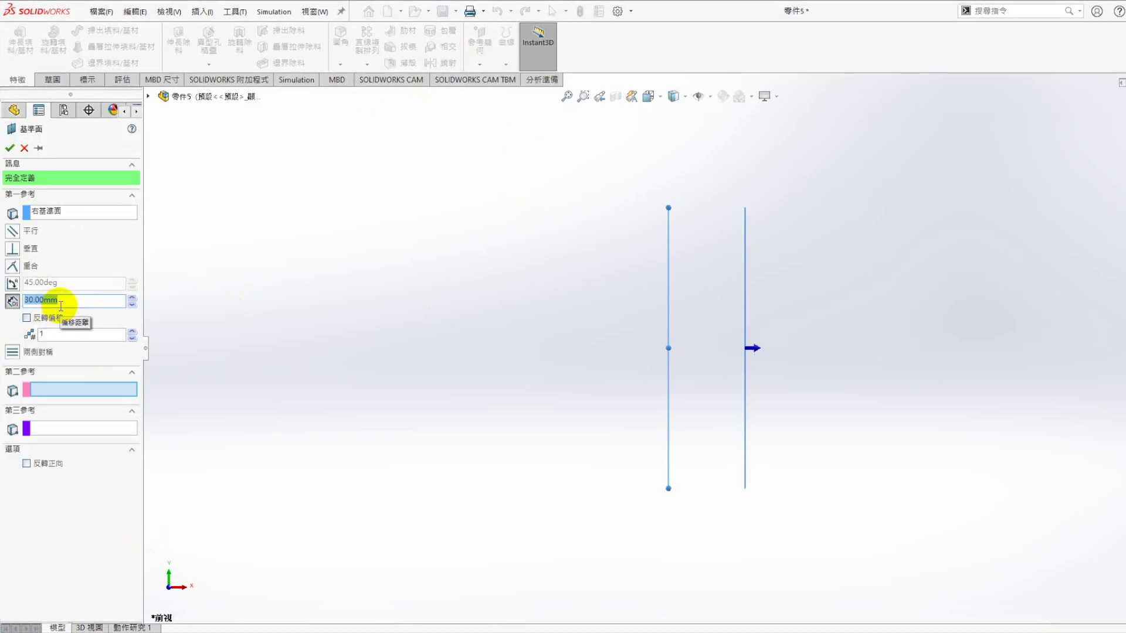
text(0)
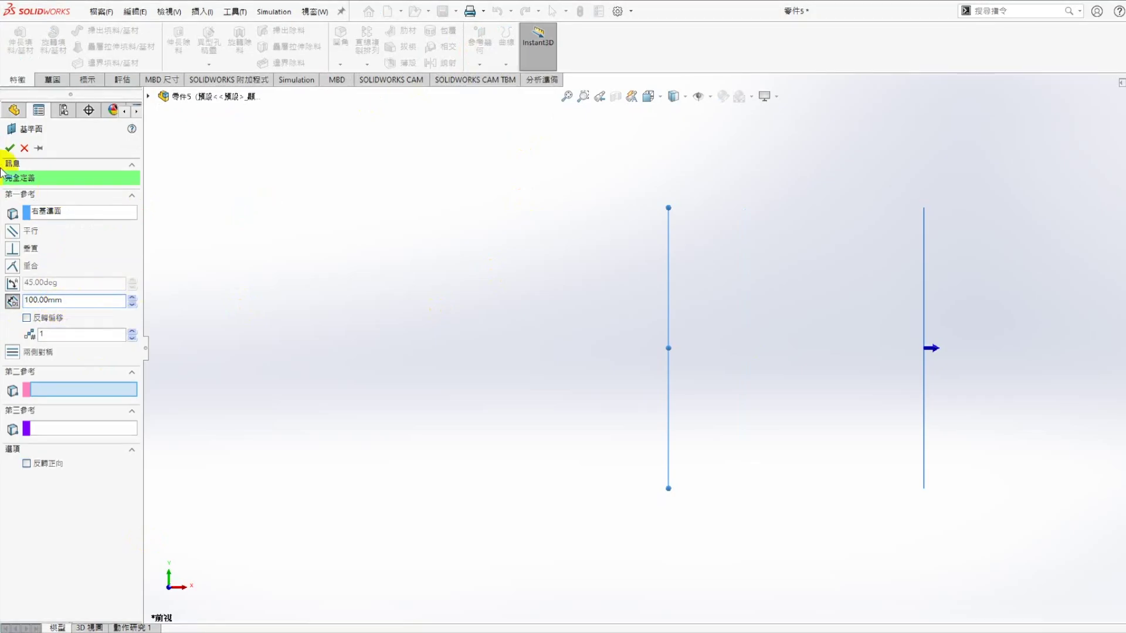
key(Return)
key(ctrl+7)
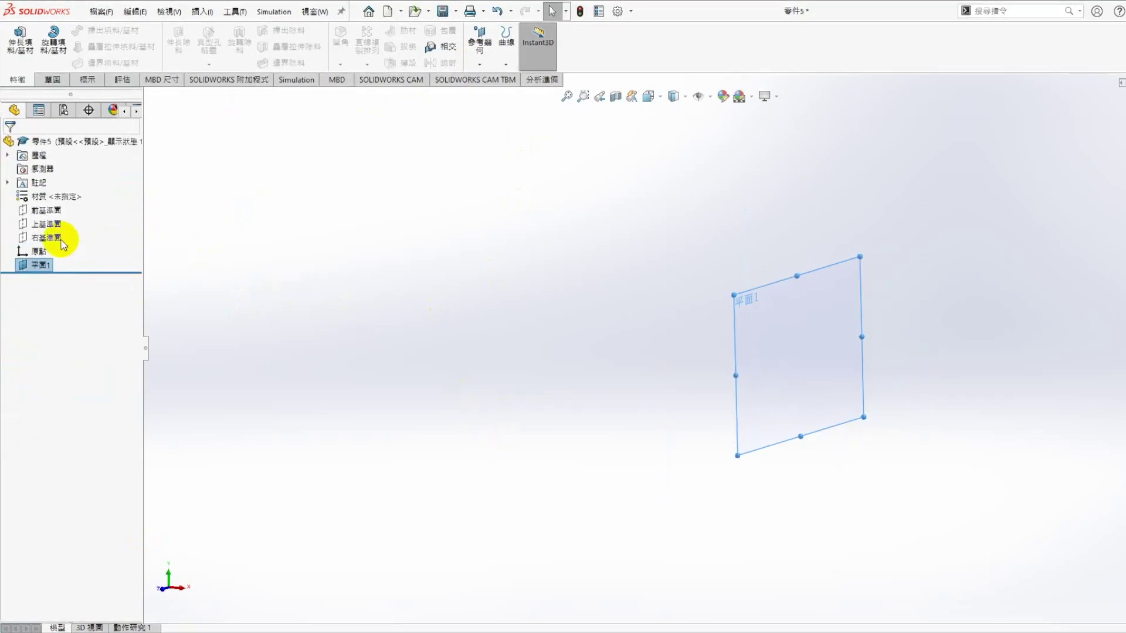
right_click(56, 237)
Start a sketch on the plane and draw a circle centred at the origin
click(66, 224)
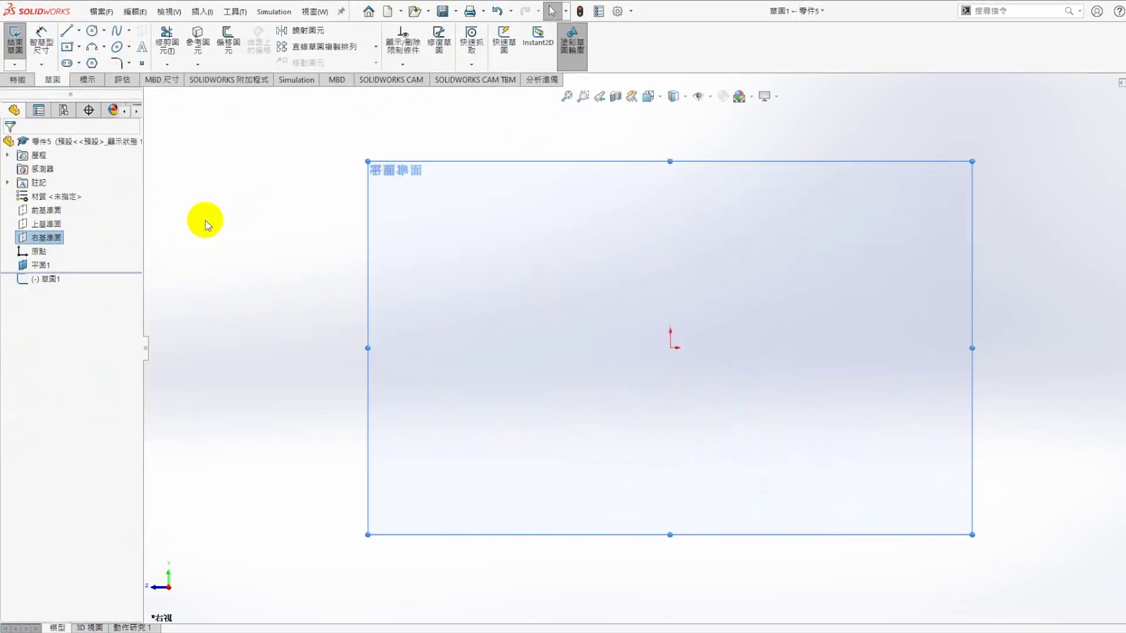
click(97, 35)
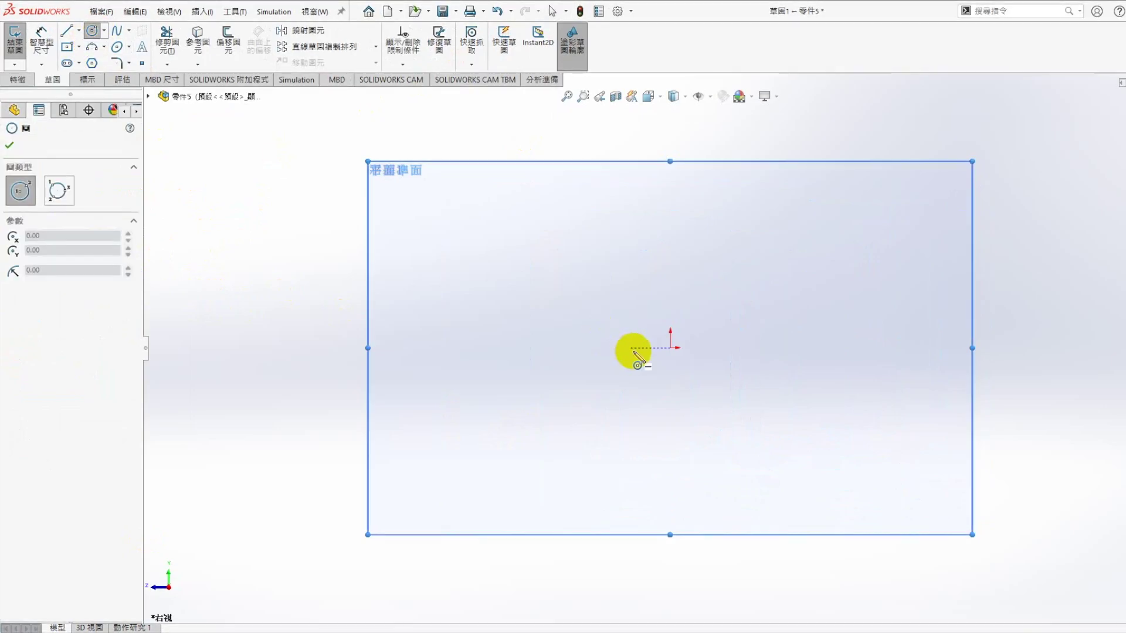
click(670, 348)
click(766, 271)
Draw a horizontal centerline and make its midpoint coincident with the circle centre
click(78, 30)
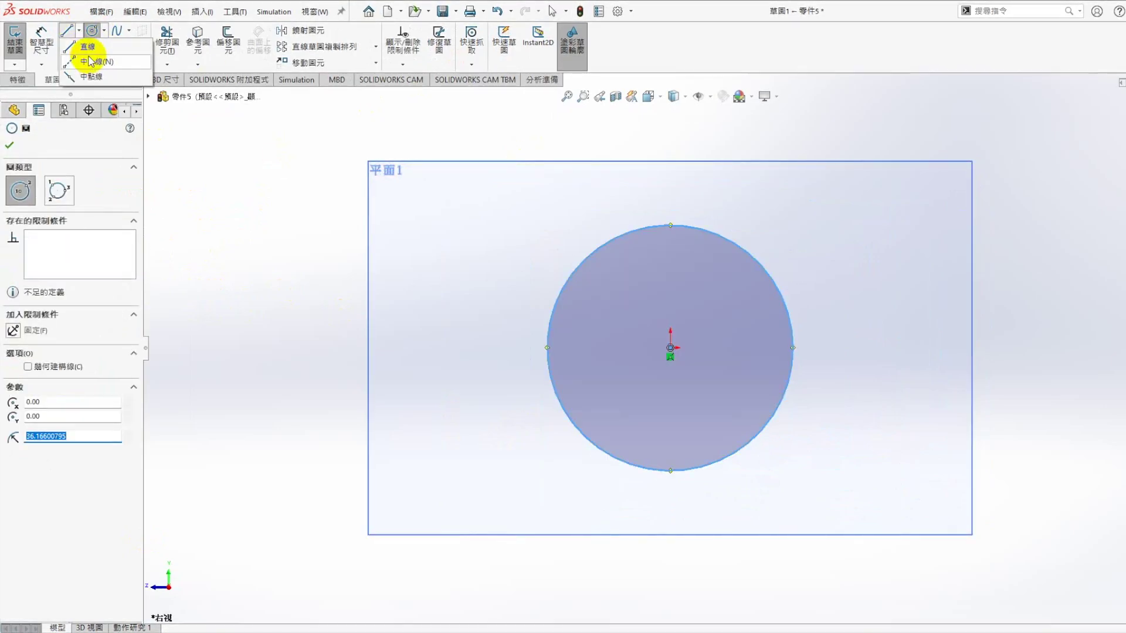
click(92, 62)
click(576, 139)
click(769, 139)
key(Escape)
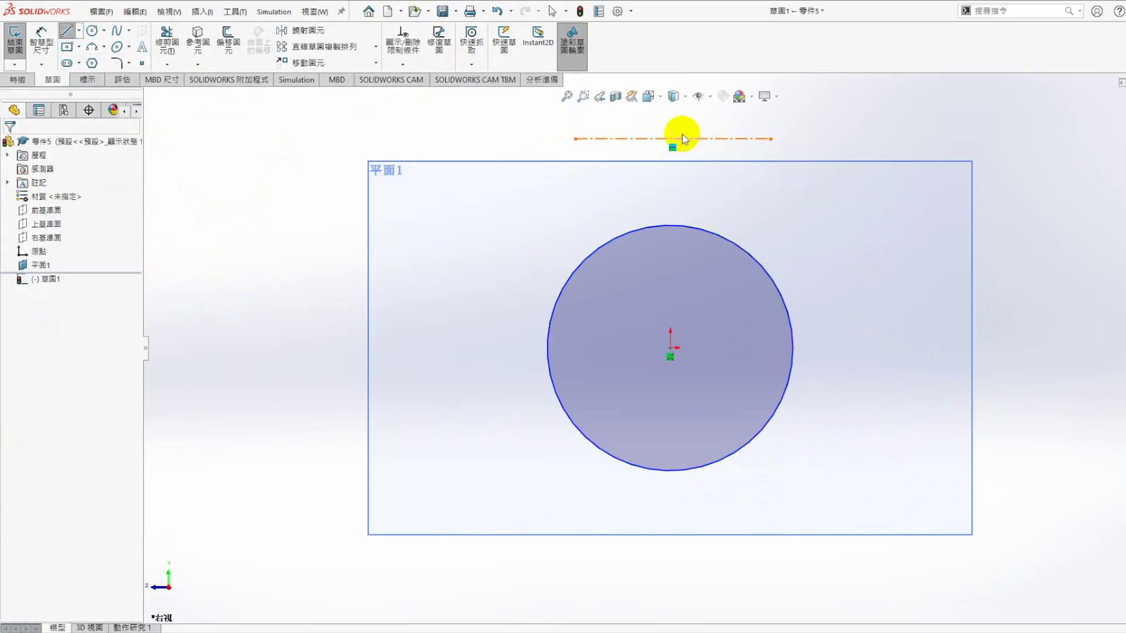
click(673, 139)
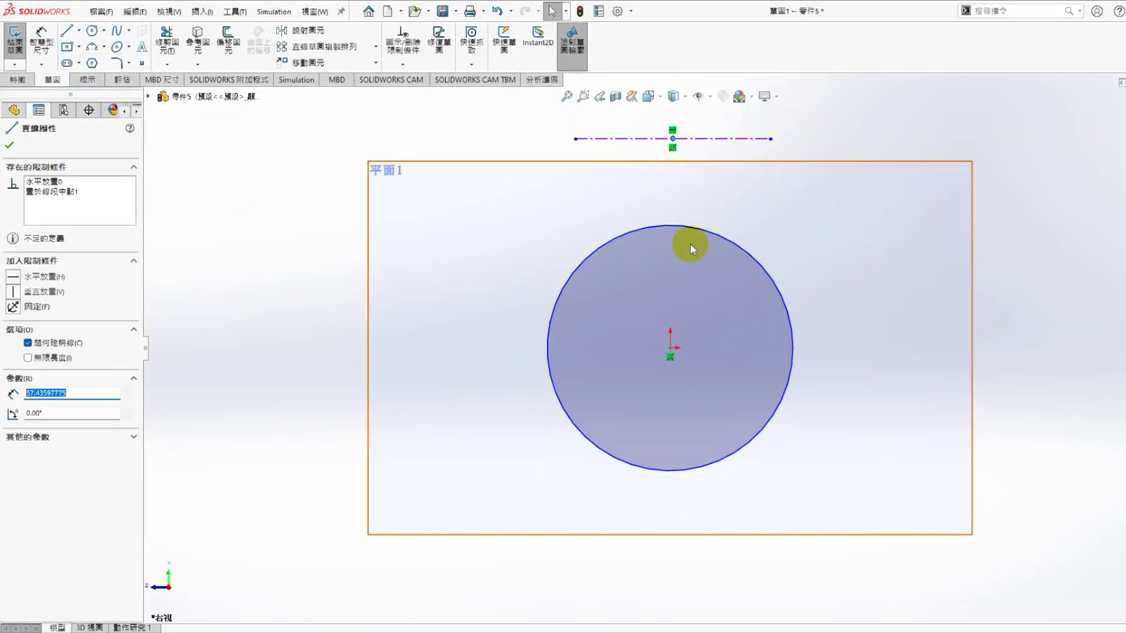
ctrl+click(670, 347)
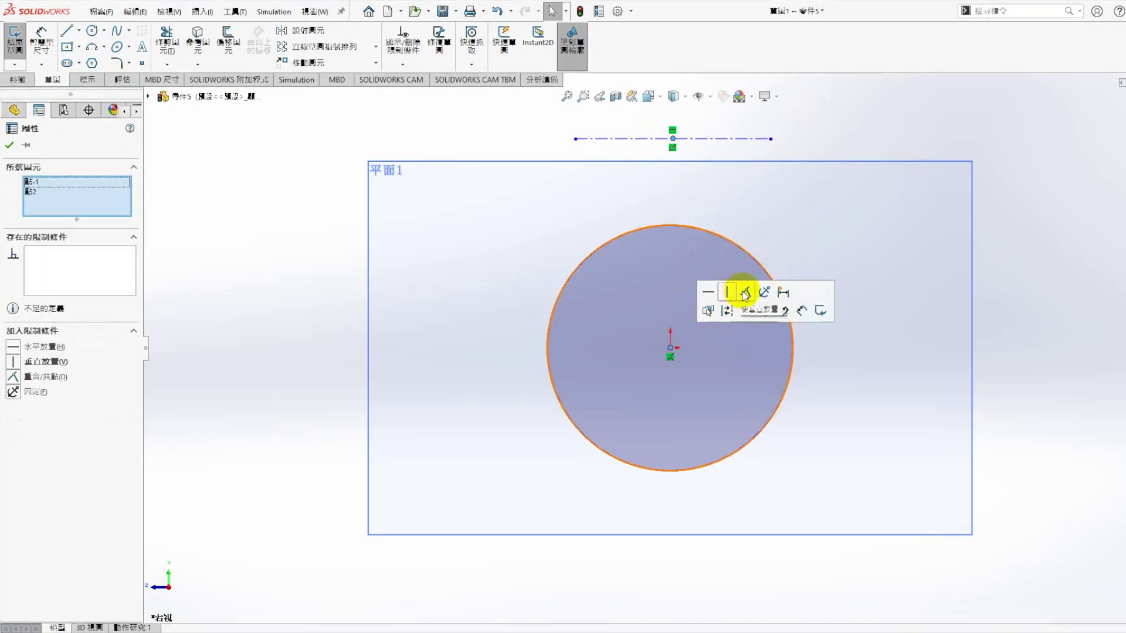
click(745, 292)
click(277, 340)
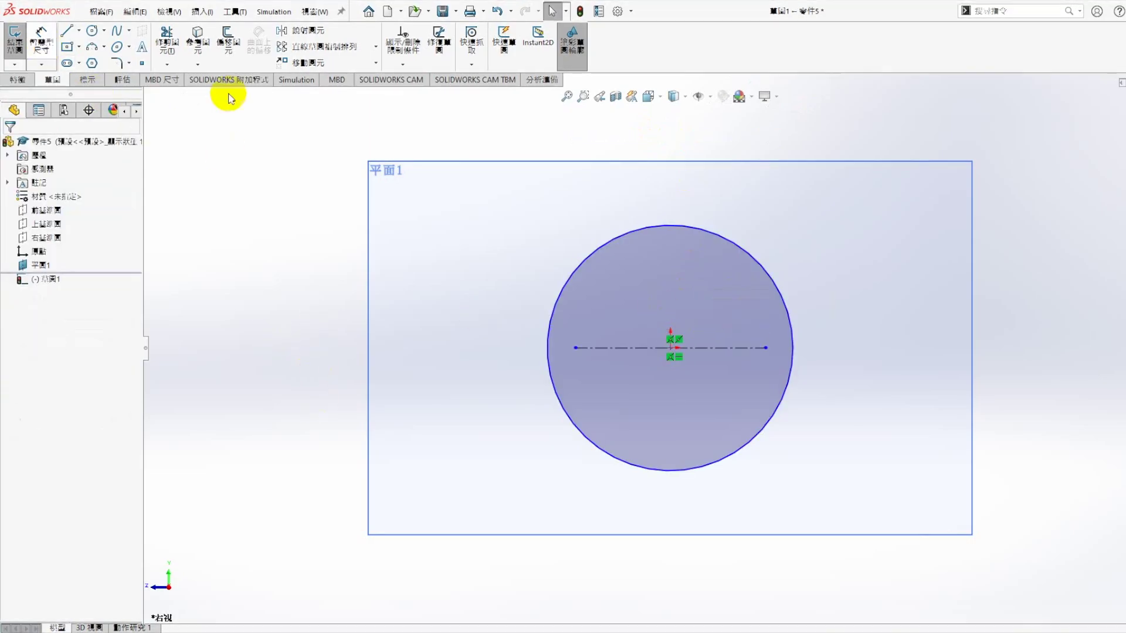
click(581, 258)
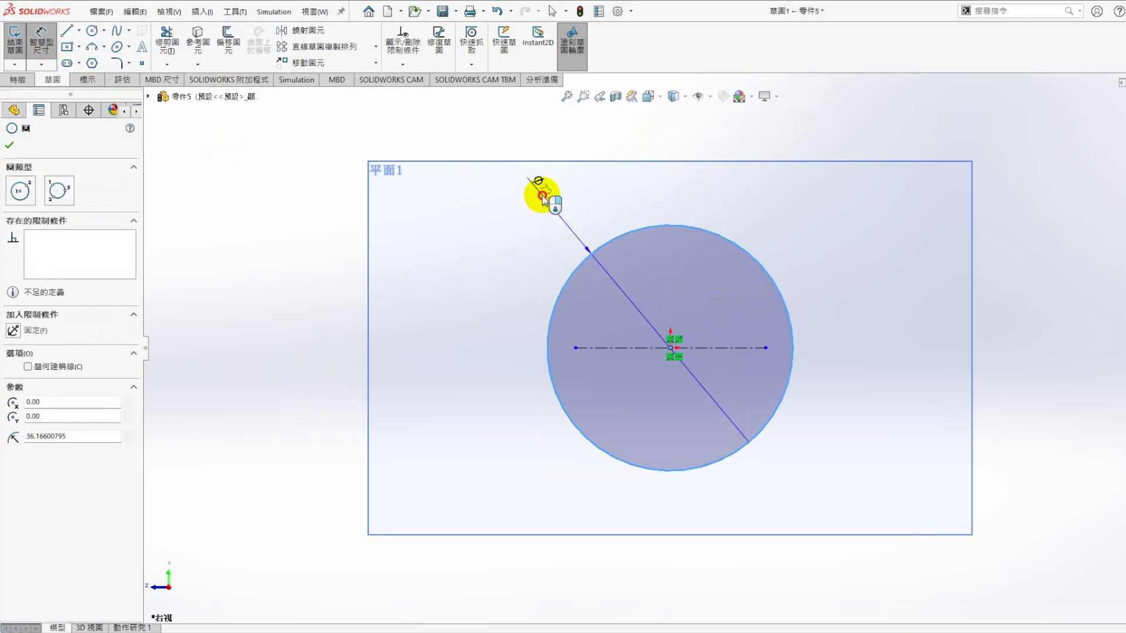
Dimension the sketch circle to Ø70 and the centerline length to 100 mm
click(546, 197)
text(70)
key(Return)
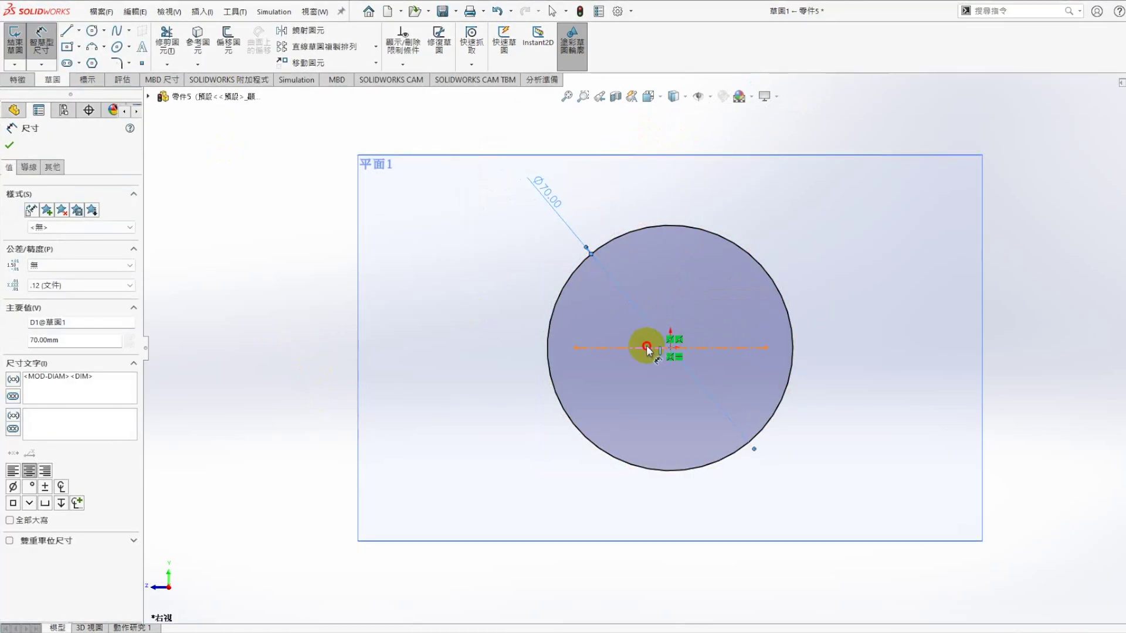
click(666, 348)
click(662, 502)
text(10)
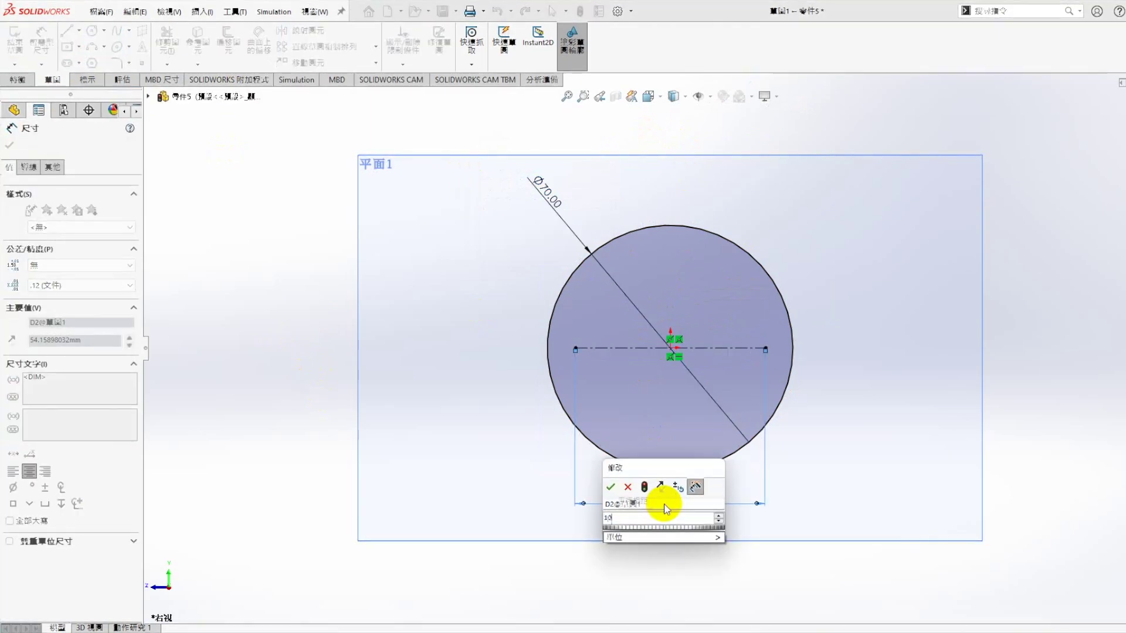
key(Return)
key(Escape)
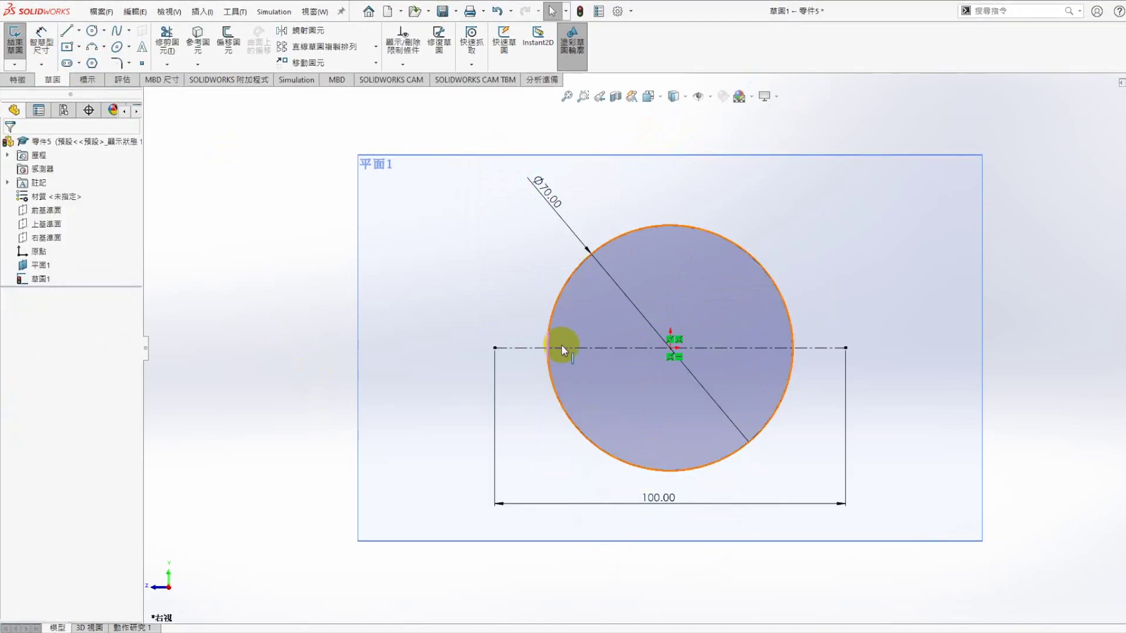
click(561, 346)
click(227, 51)
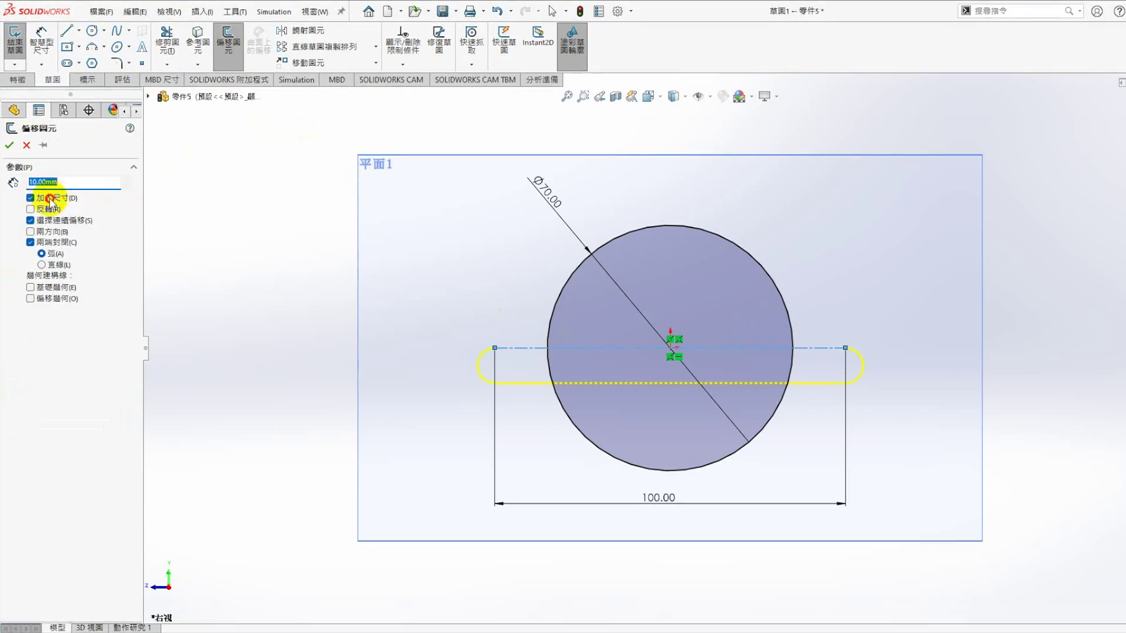
Offset the centerline 10 mm bidirectionally into an arc-capped slot, dimension R10, exit sketch
click(57, 232)
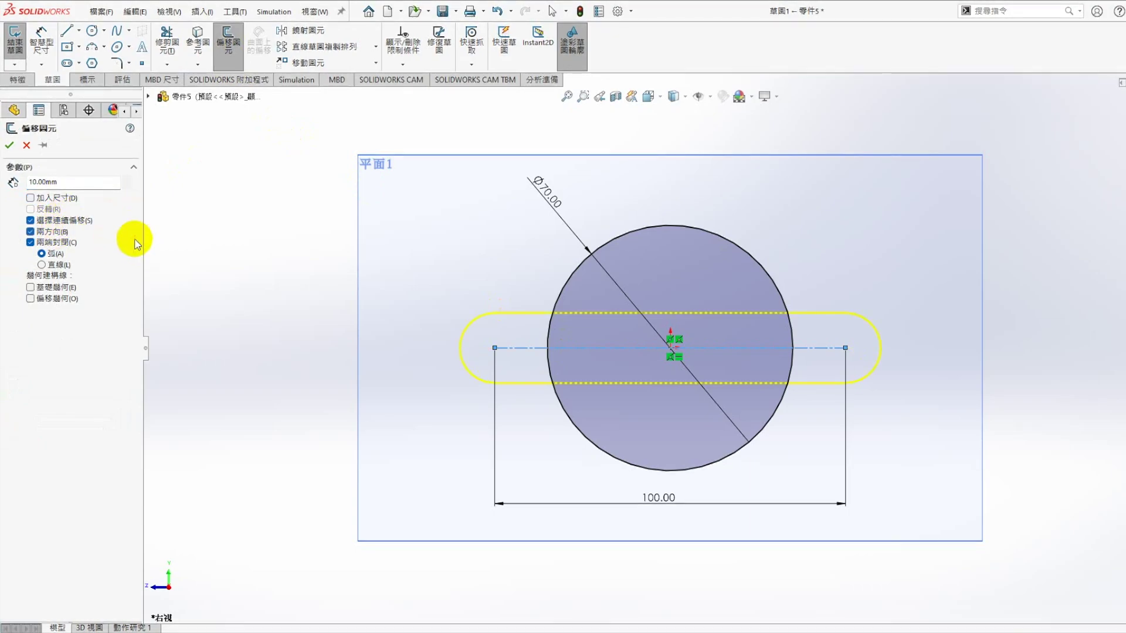
click(9, 145)
click(41, 39)
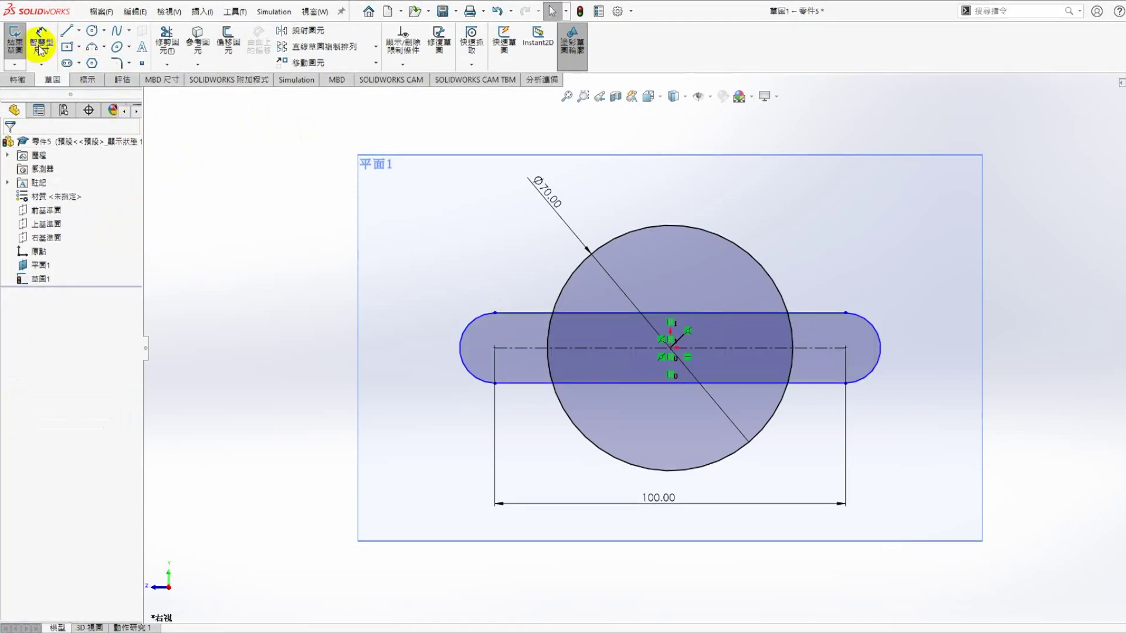
click(480, 324)
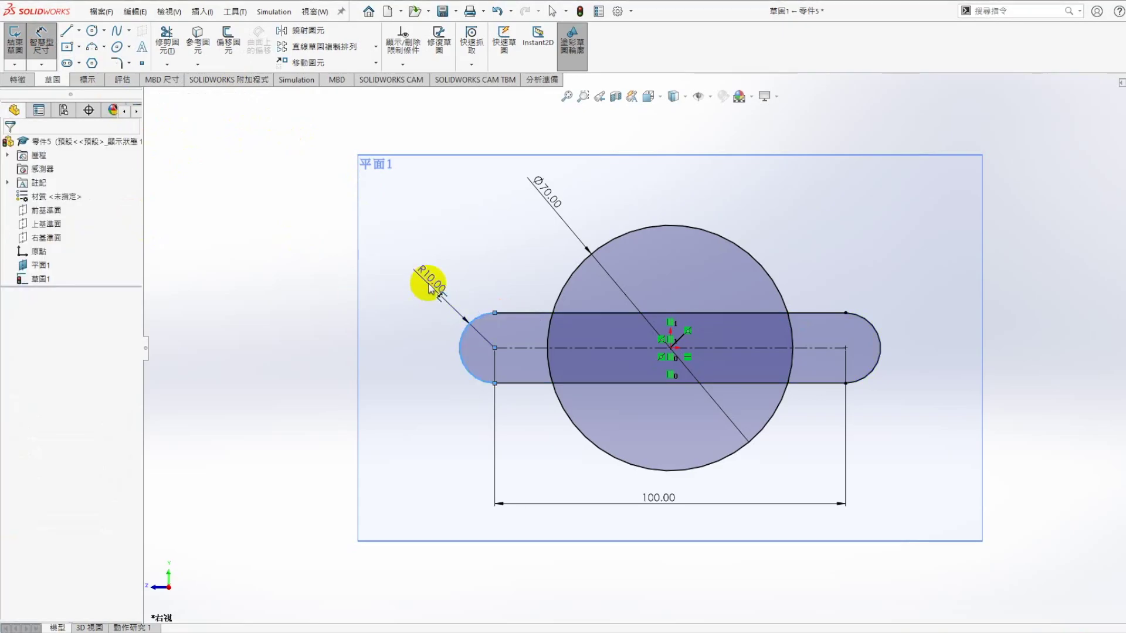
click(431, 284)
key(Return)
key(Escape)
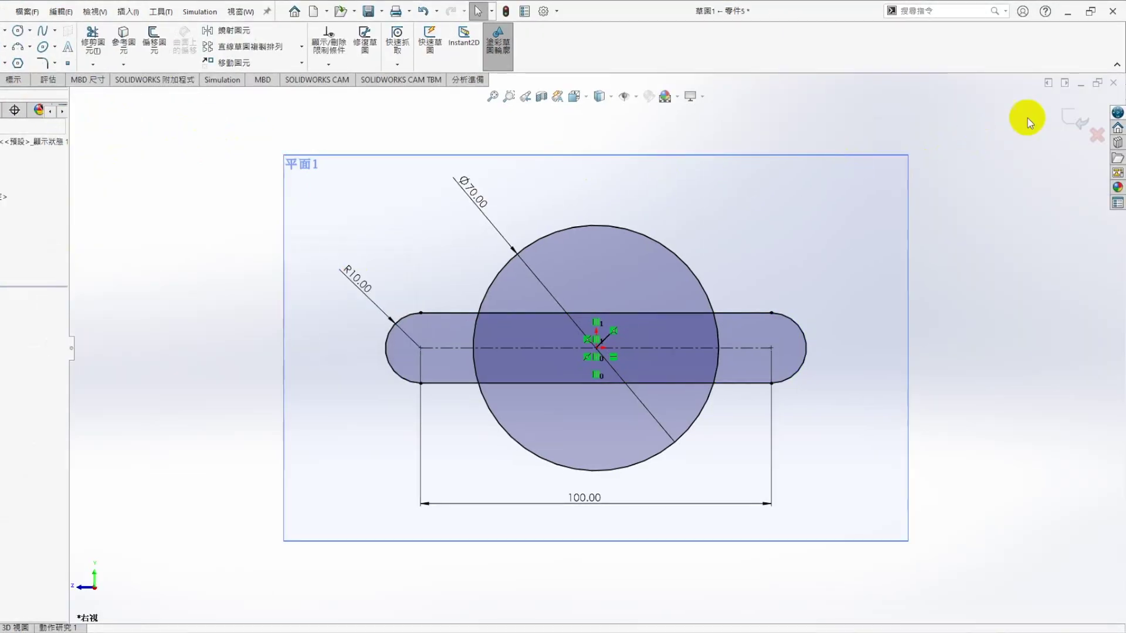
click(1065, 113)
key(ctrl+7)
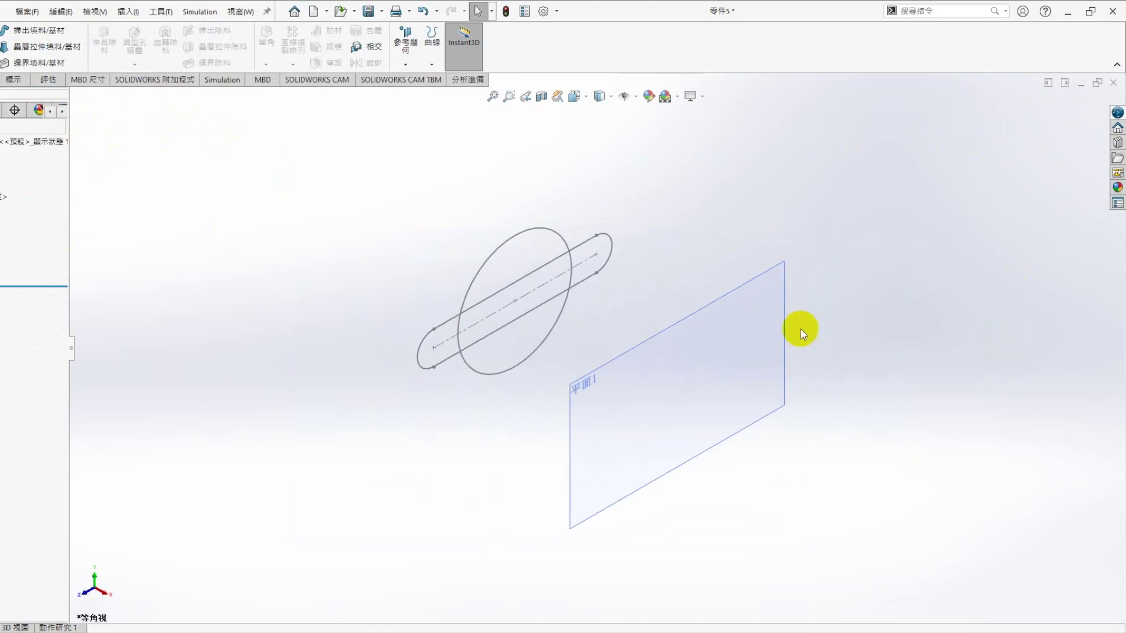
Flip 平面1's offset to the other side of the Right Plane
click(40, 266)
right_click(39, 265)
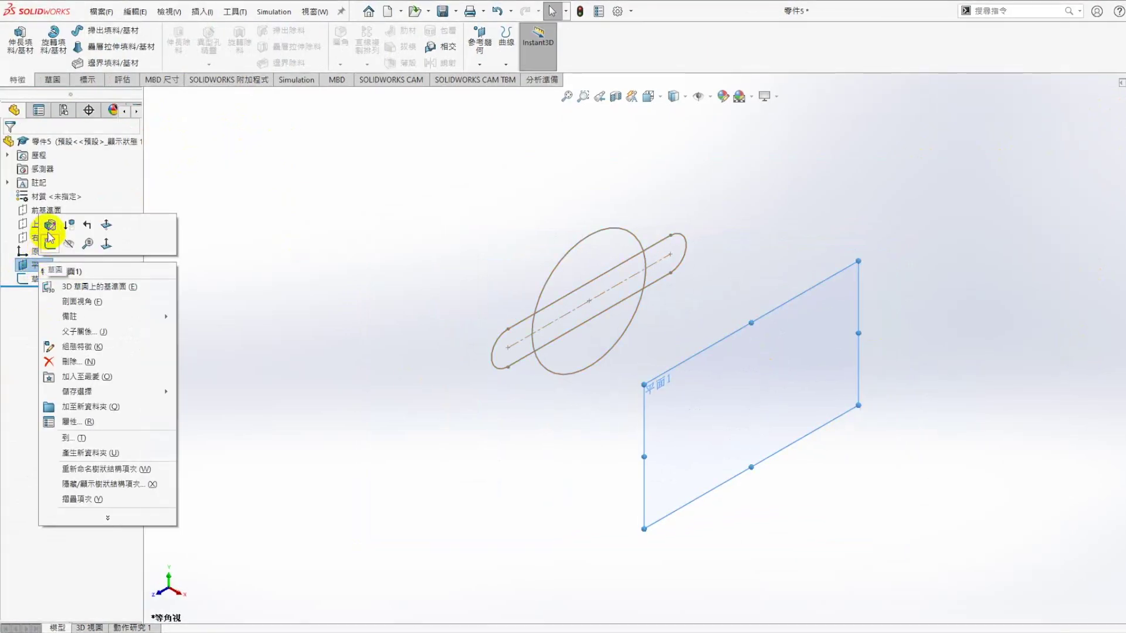
click(45, 228)
click(27, 317)
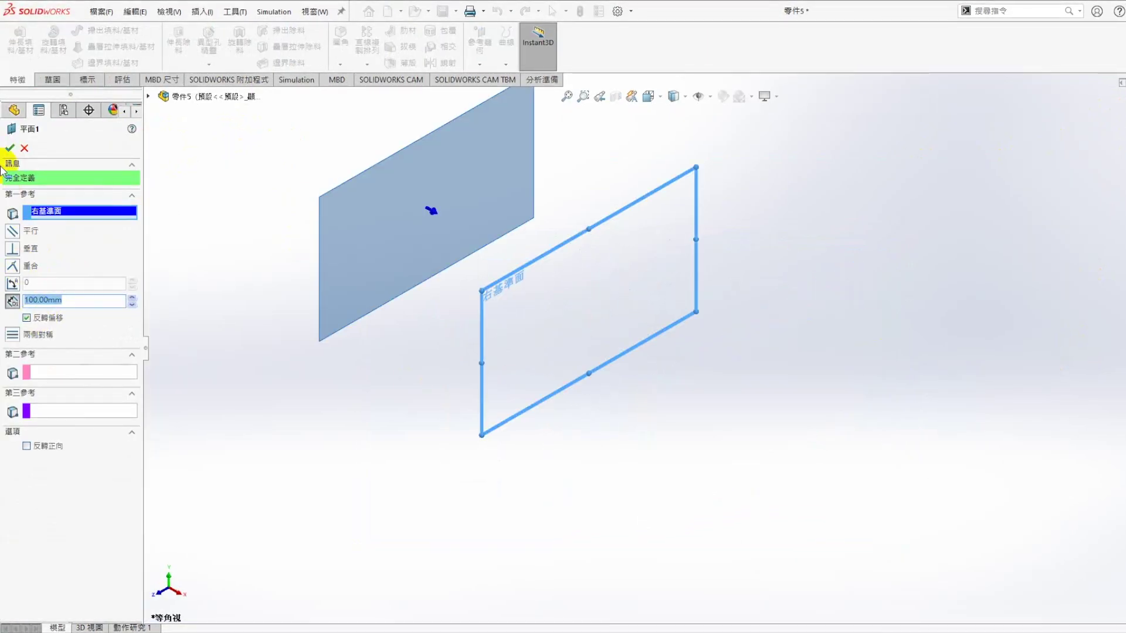
key(Return)
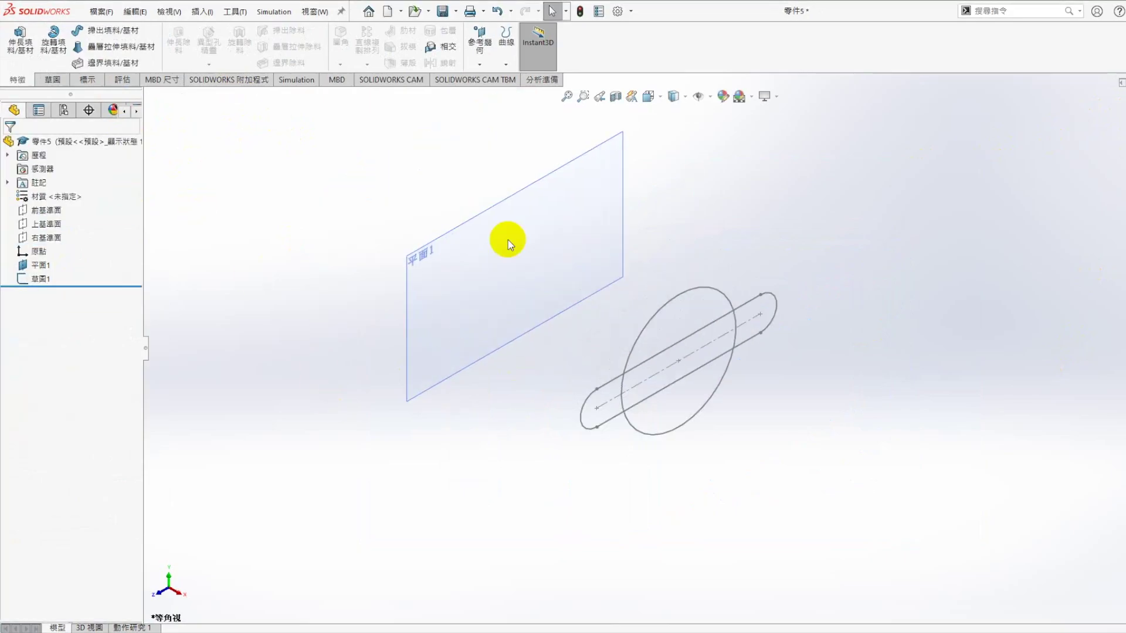
Convert the circle into a new sketch 草圖2 on the Right Plane
right_click(44, 242)
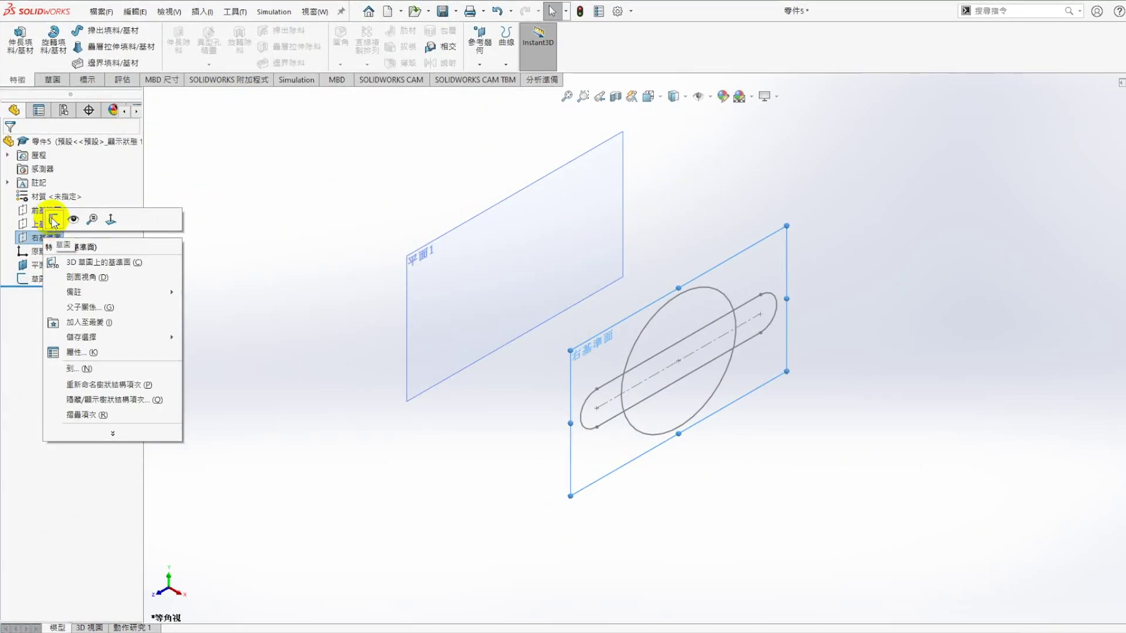
click(53, 220)
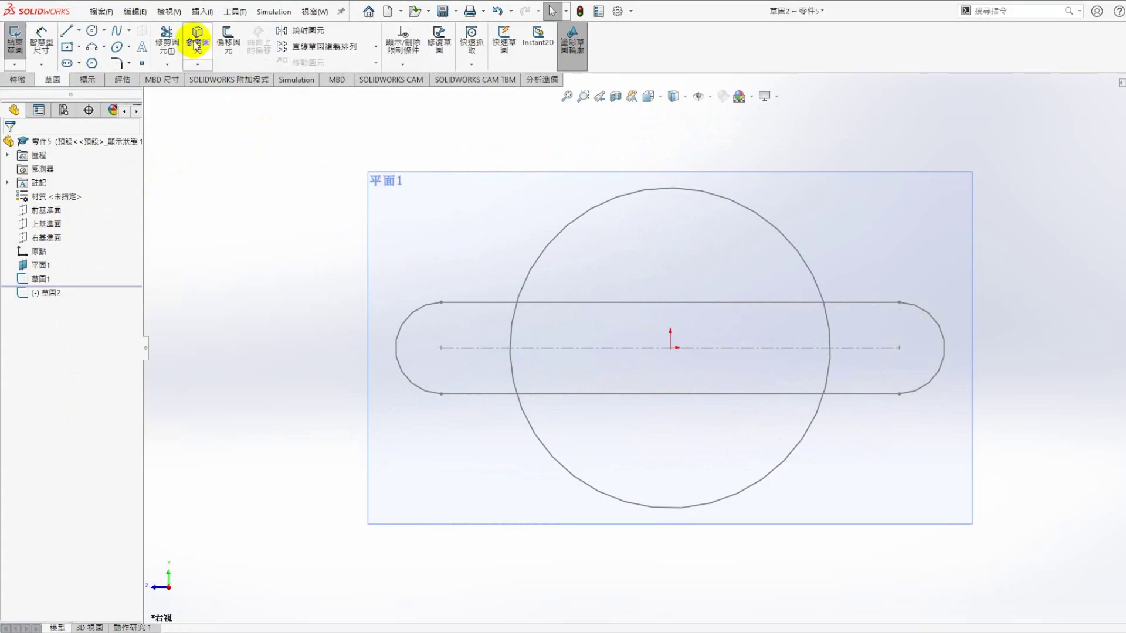
click(196, 46)
click(531, 265)
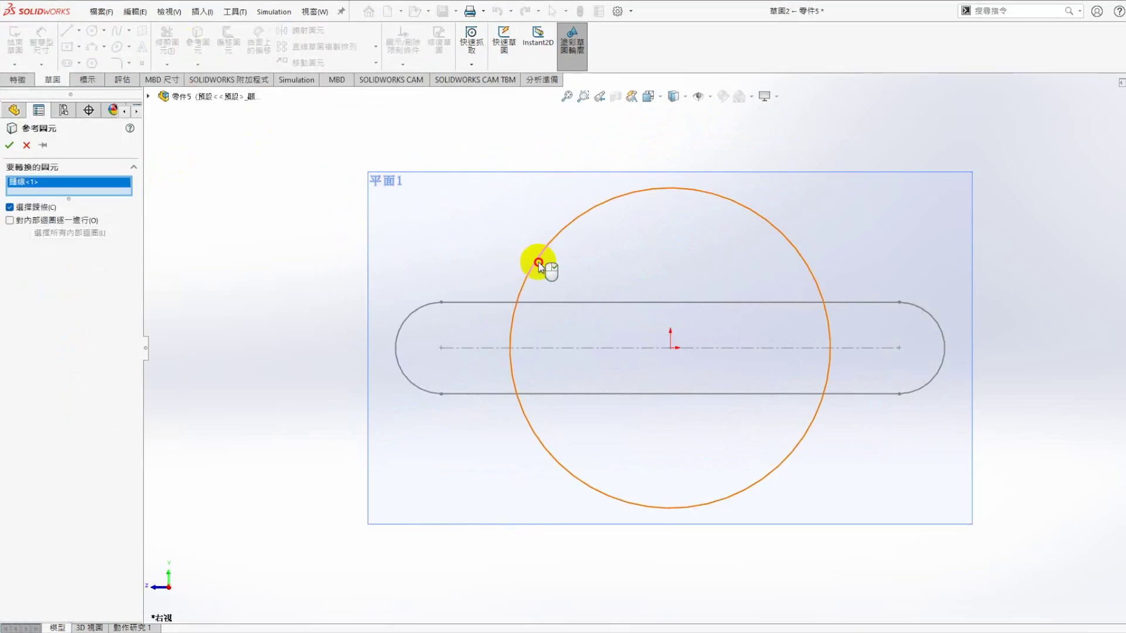
click(1072, 115)
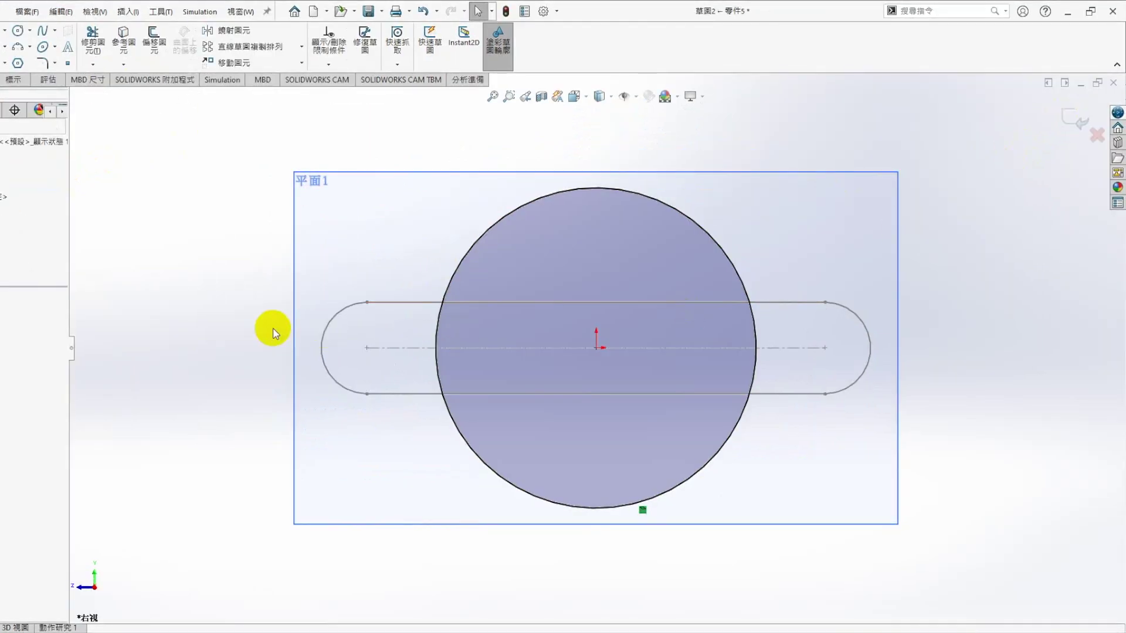
click(1075, 119)
Convert the slot outline into a new sketch 草圖3 on 平面1
click(310, 351)
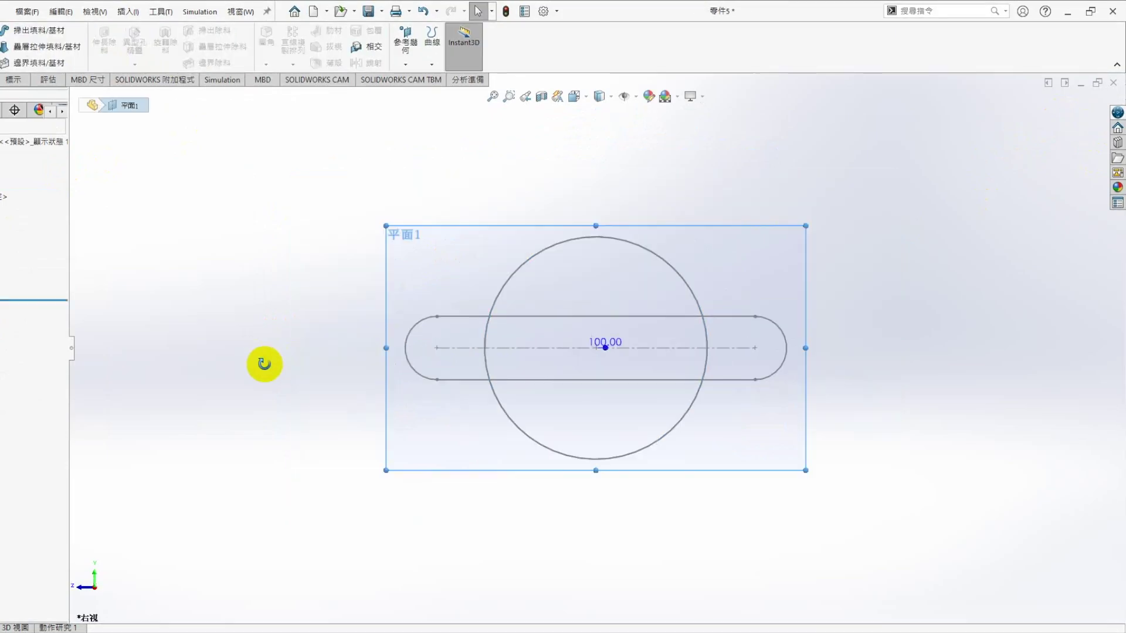
middle_drag(264, 364, 272, 382)
click(327, 259)
click(382, 222)
click(195, 55)
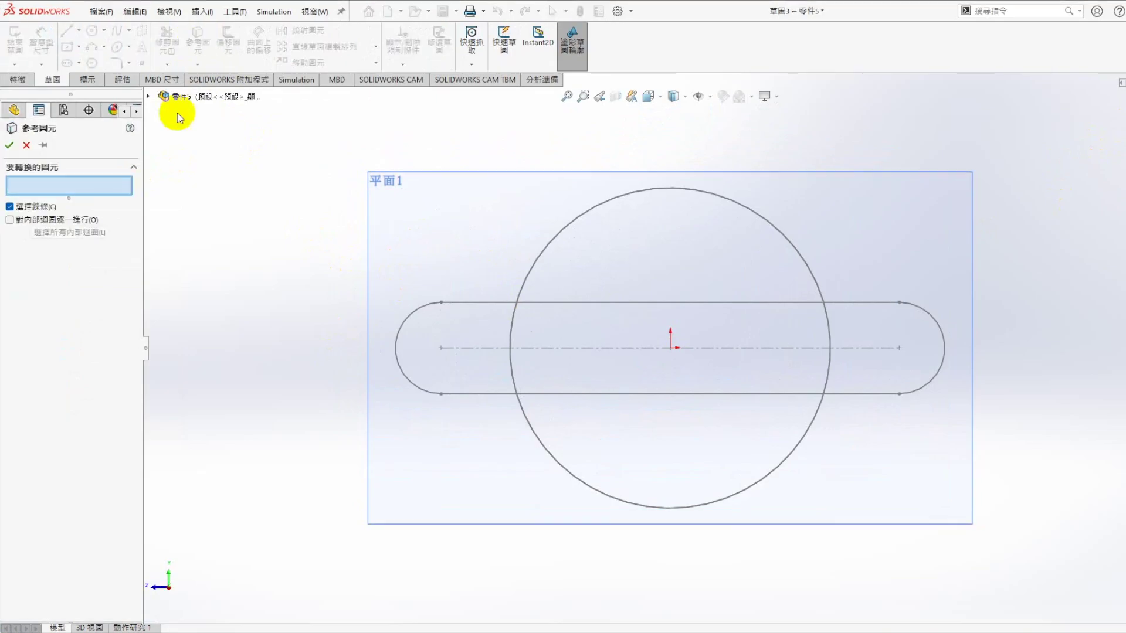
click(455, 302)
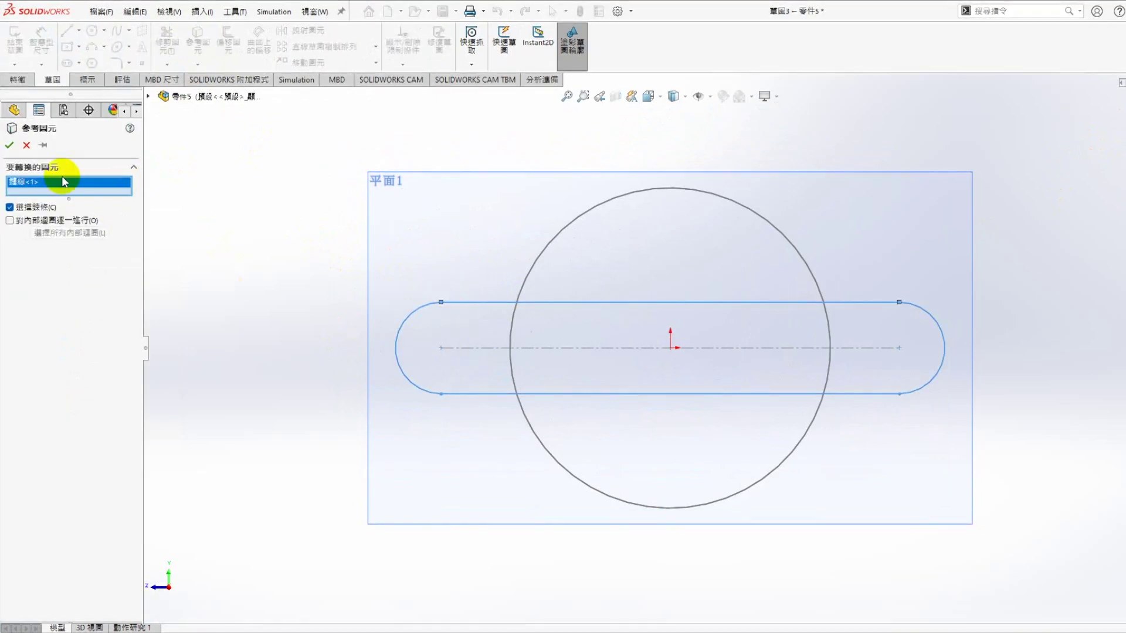
click(9, 145)
click(1070, 126)
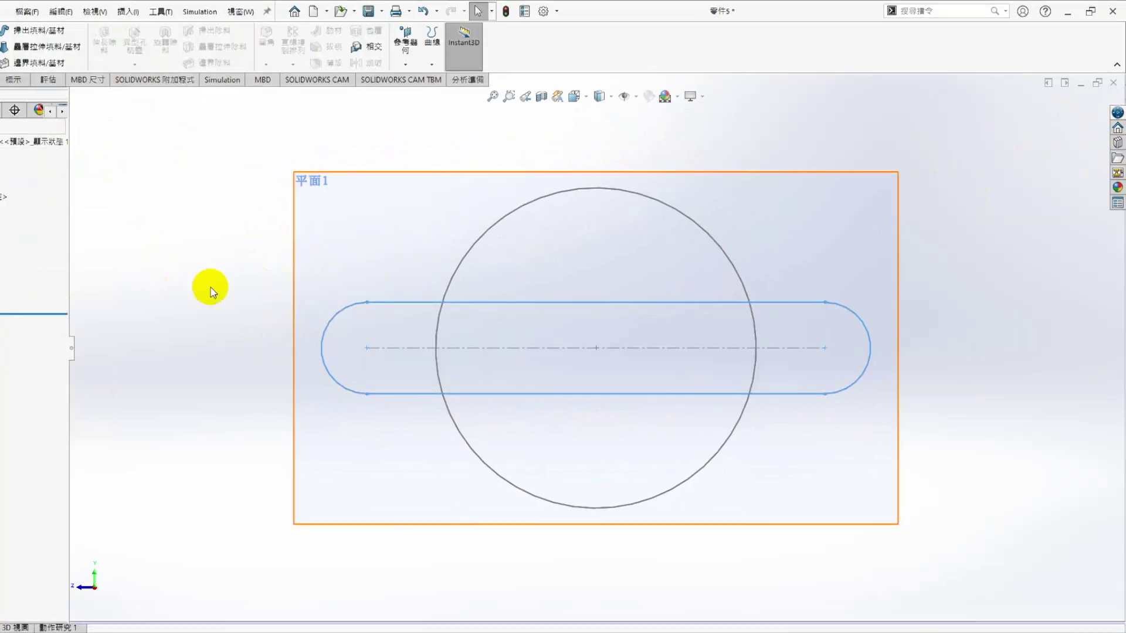
click(43, 281)
click(283, 322)
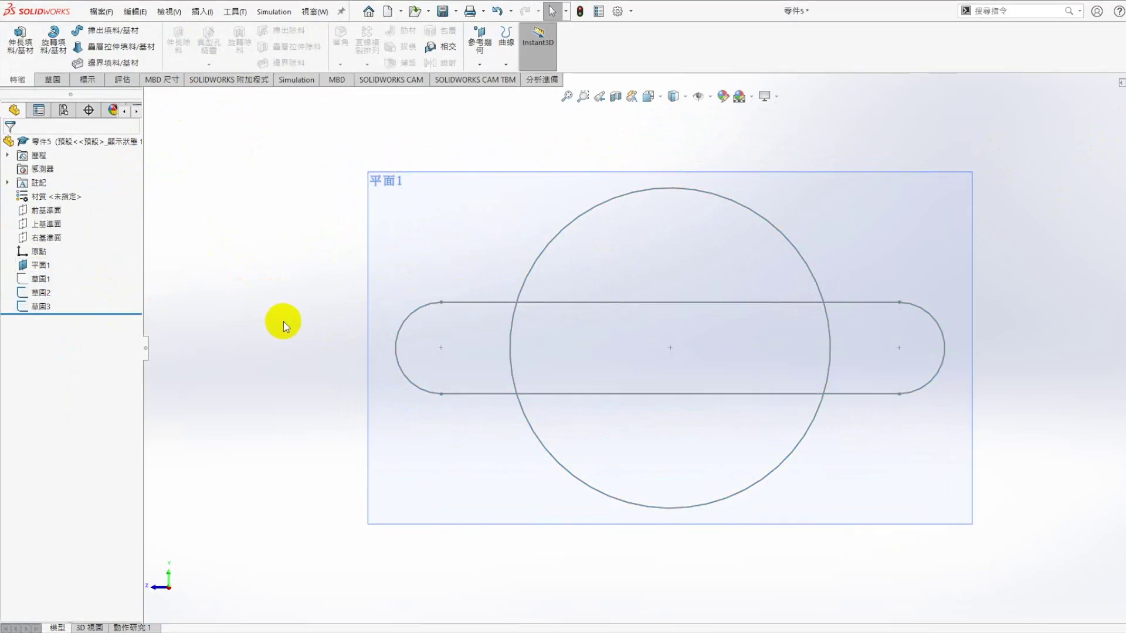
key(ctrl+7)
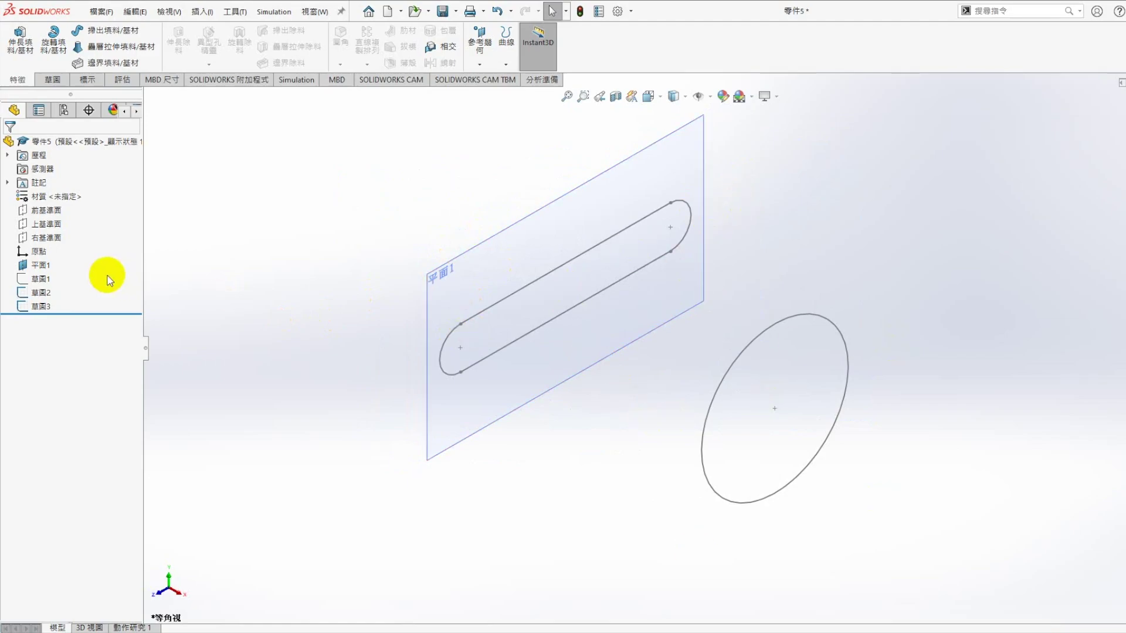
Loft from circle sketch 草圖2 to slot sketch 草圖3, previewed from Top view
click(94, 46)
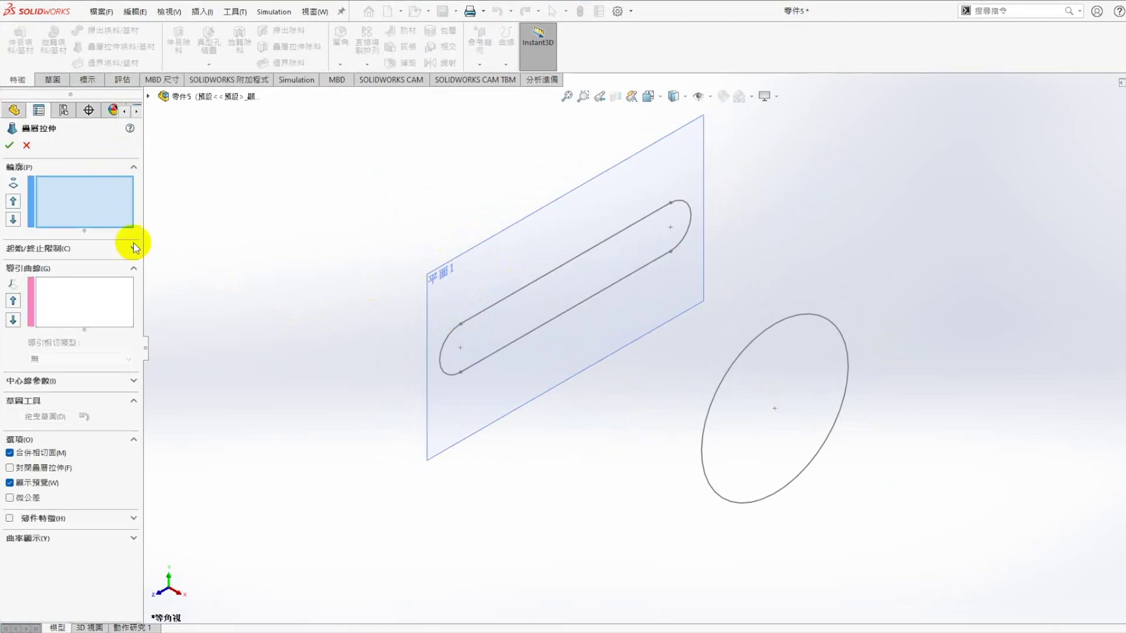
click(714, 404)
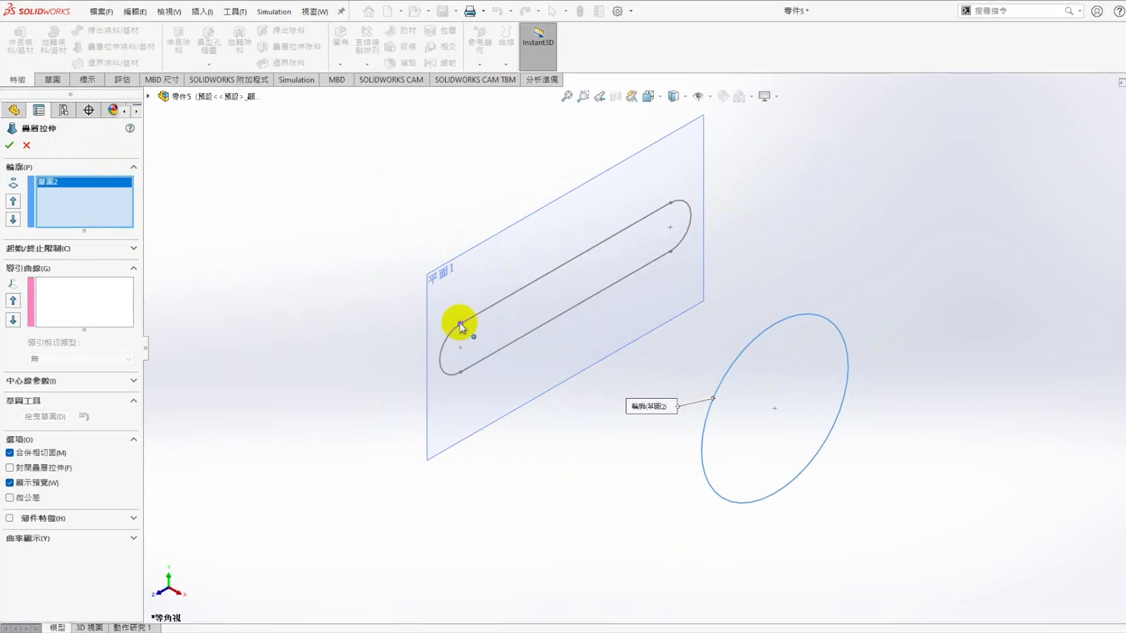
click(461, 325)
click(648, 96)
click(673, 146)
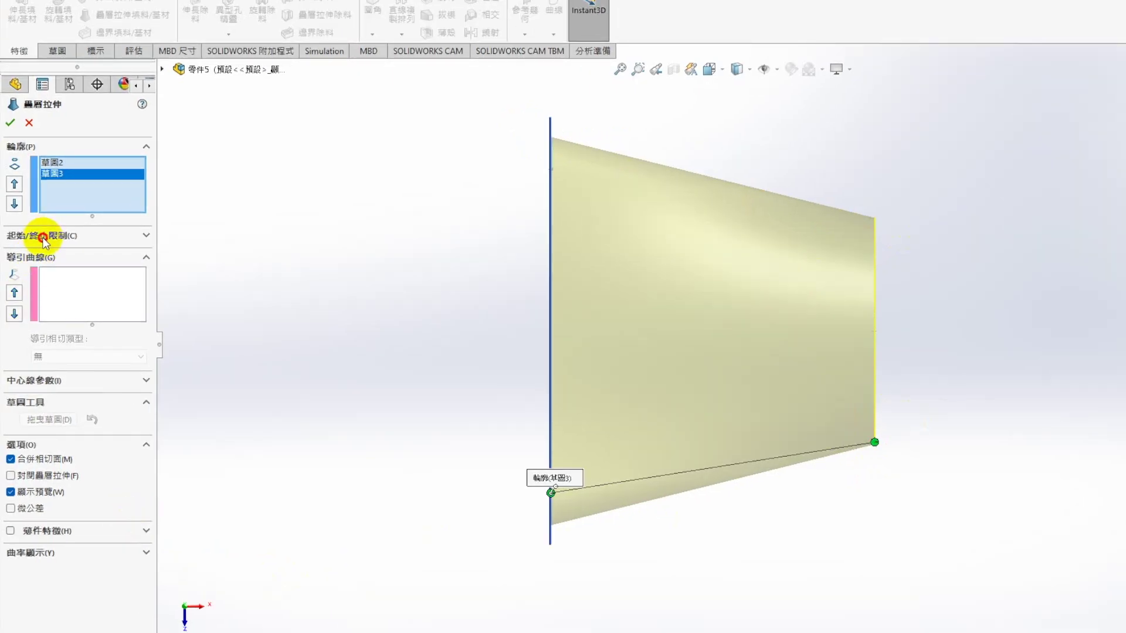
Set both the loft's start and end constraints to Normal To Profile
click(26, 236)
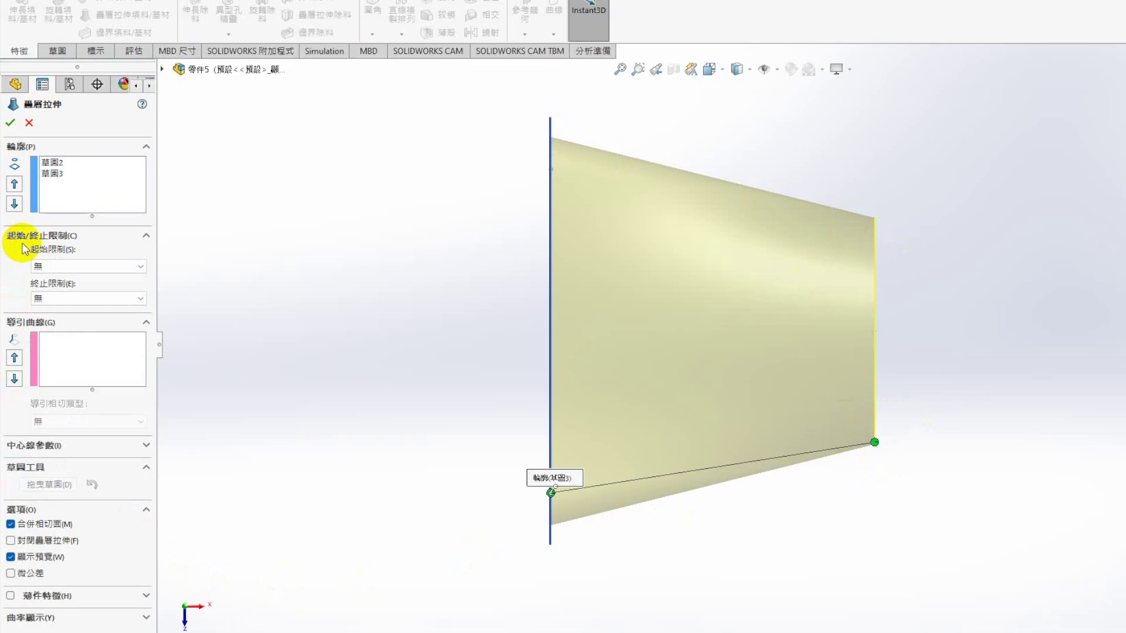
click(70, 268)
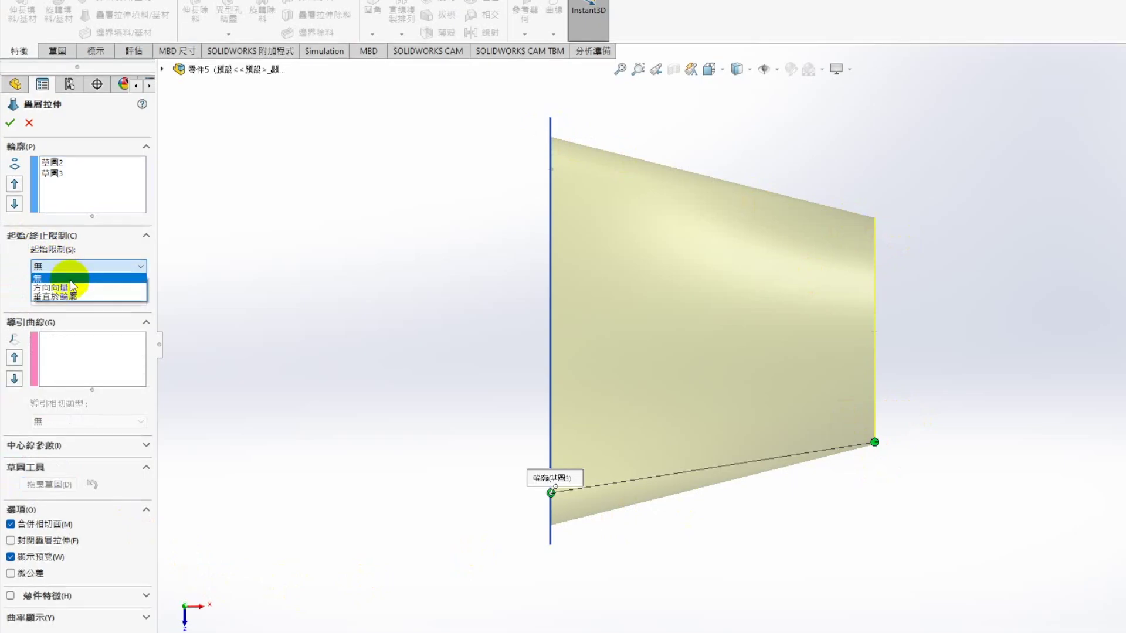
click(69, 298)
click(82, 355)
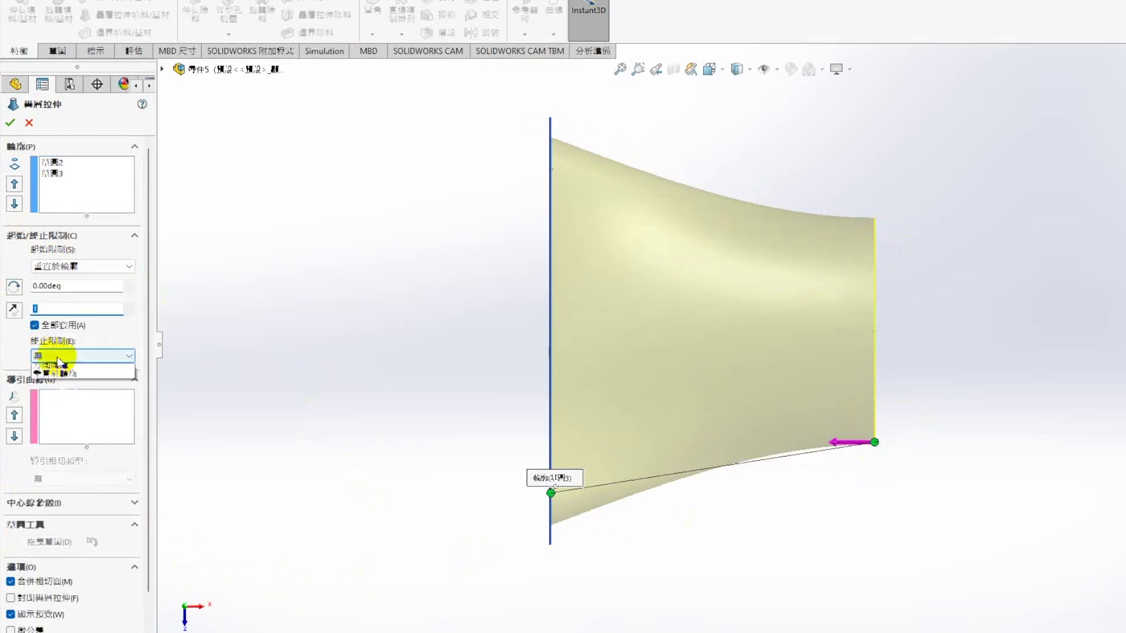
click(55, 382)
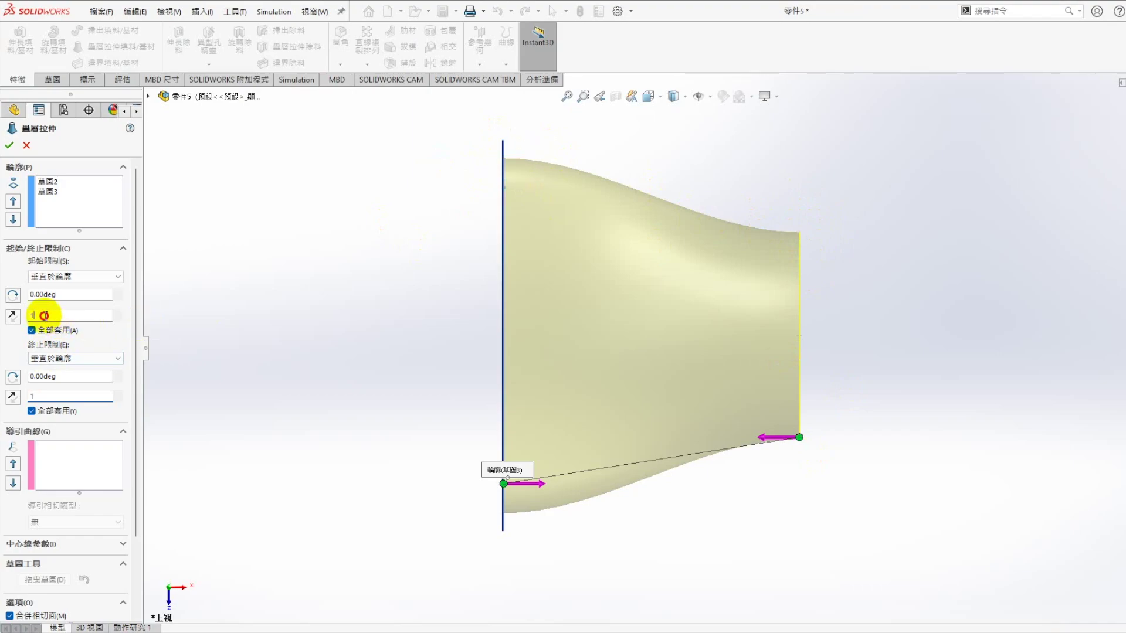
Set the tangent lengths to 1 and accept the loft as 疊層拉伸1
click(44, 316)
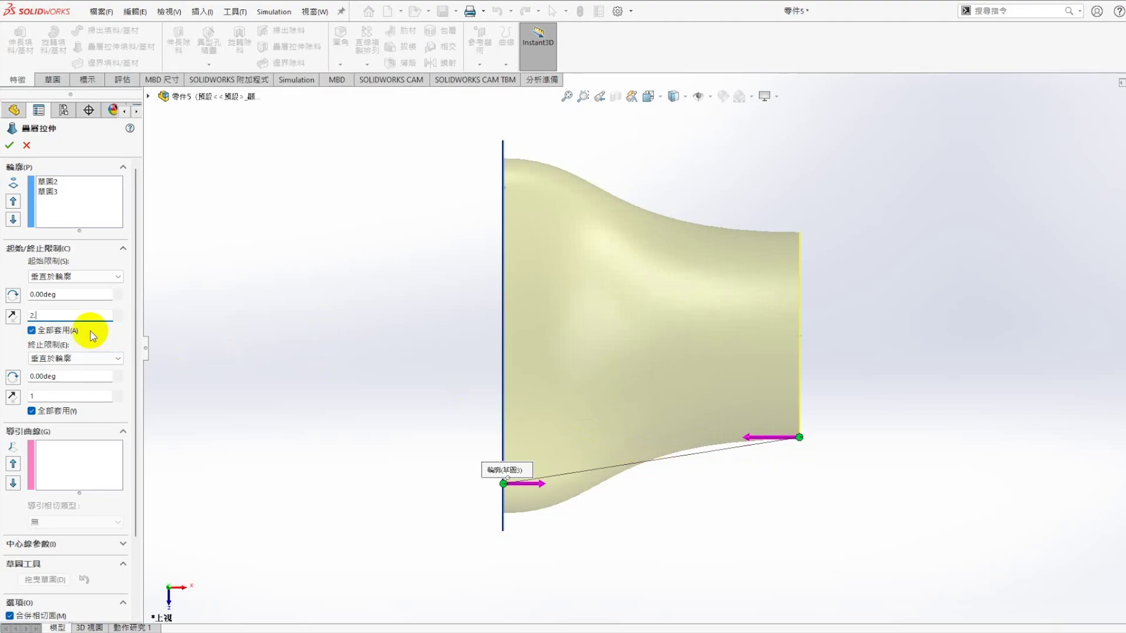
text(2.5)
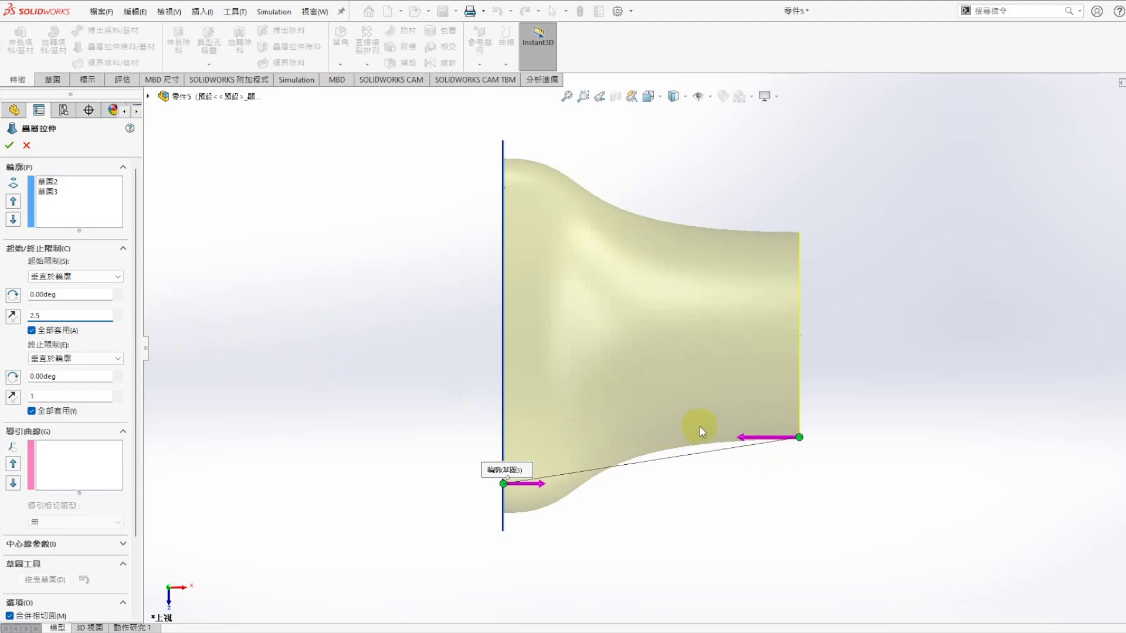
double_click(50, 315)
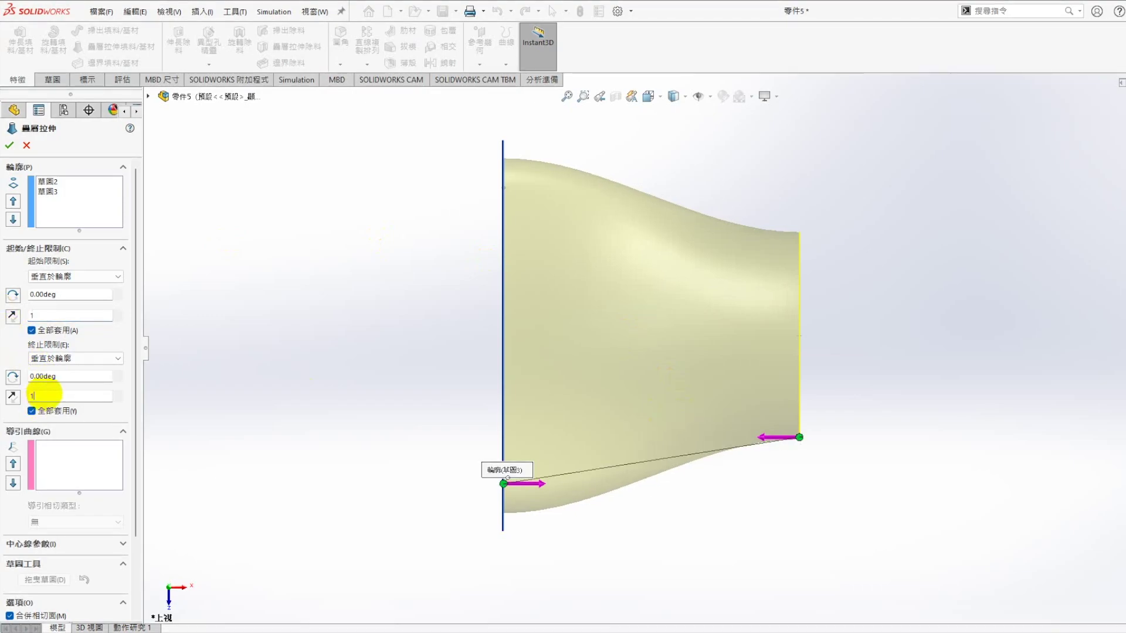
click(7, 147)
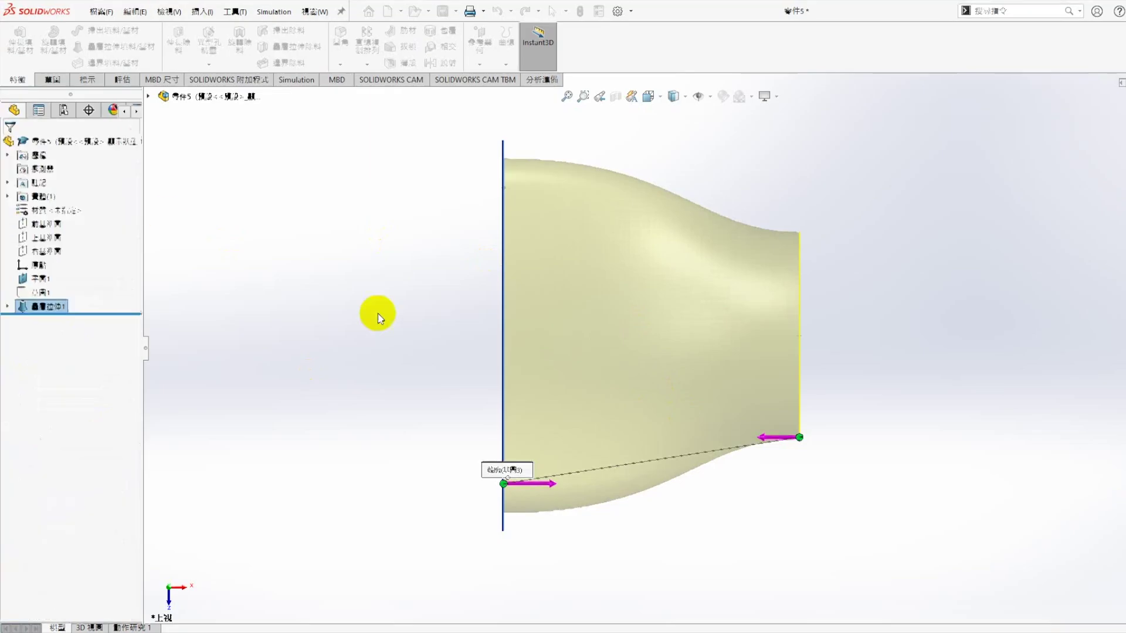
mouse_move(502, 533)
middle_down()
mouse_move(530, 344)
mouse_move(510, 324)
mouse_move(648, 467)
mouse_move(621, 558)
mouse_move(688, 382)
mouse_move(640, 390)
mouse_move(797, 234)
mouse_move(715, 460)
middle_up()
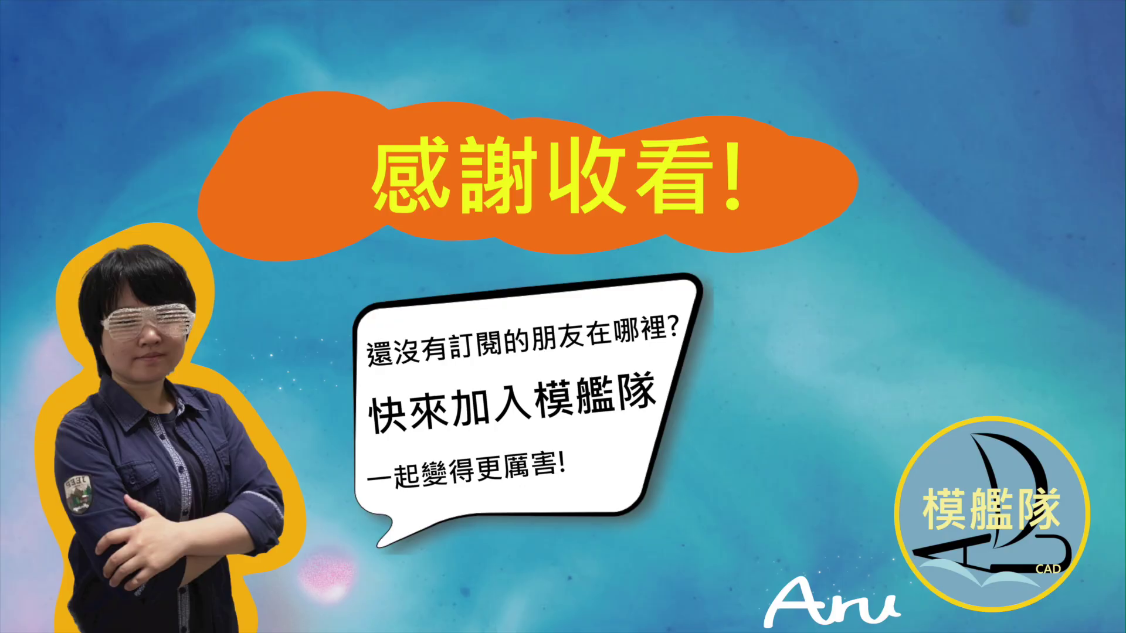